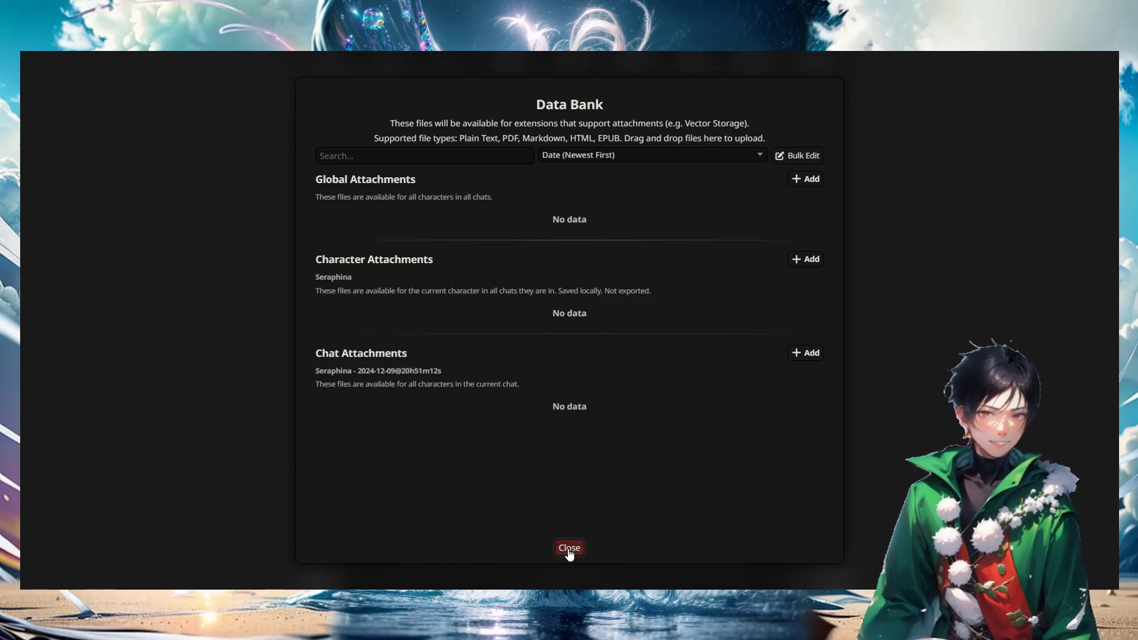
Step: Close the Data Bank and send Seraphina the greeting 'Hi Seraphina'
left_click(569, 549)
left_click(402, 582)
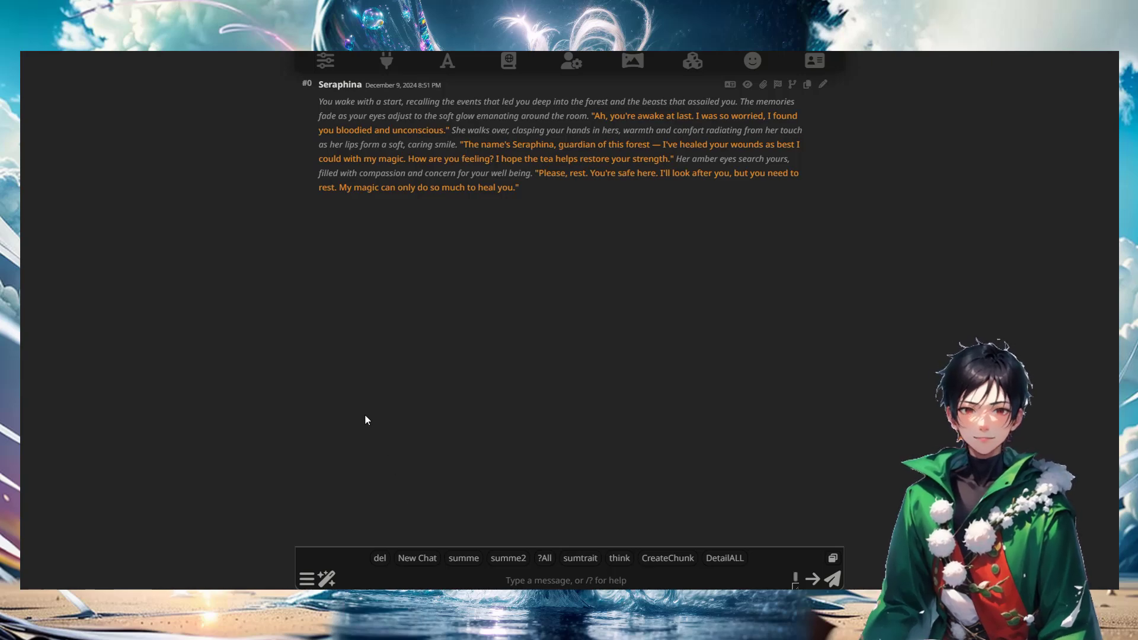
type("HI")
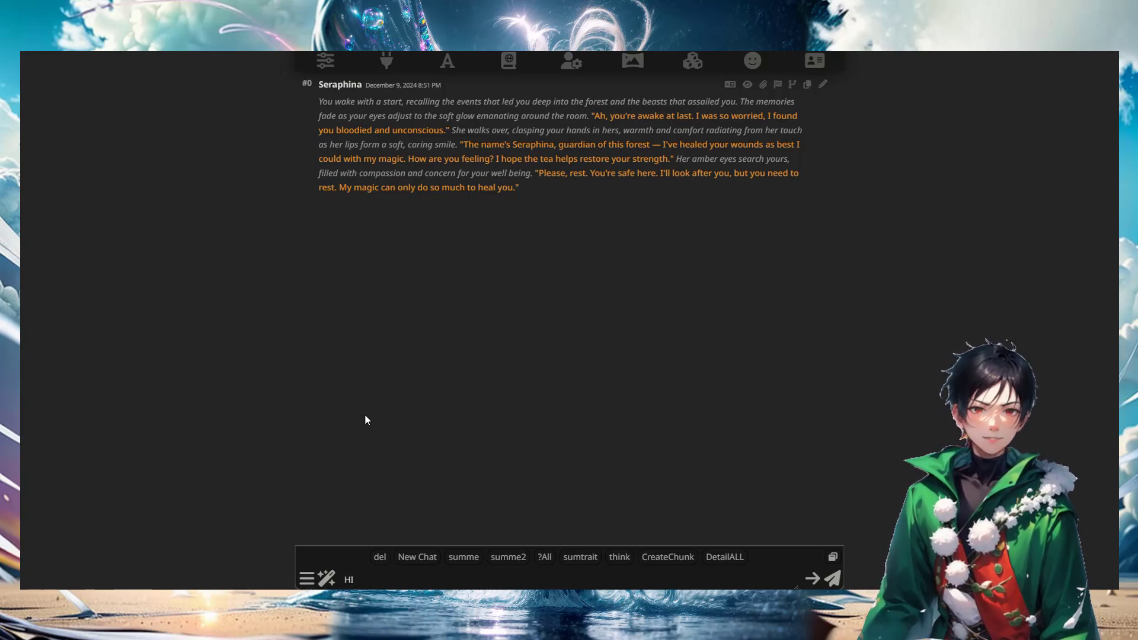
key("BackSpace")
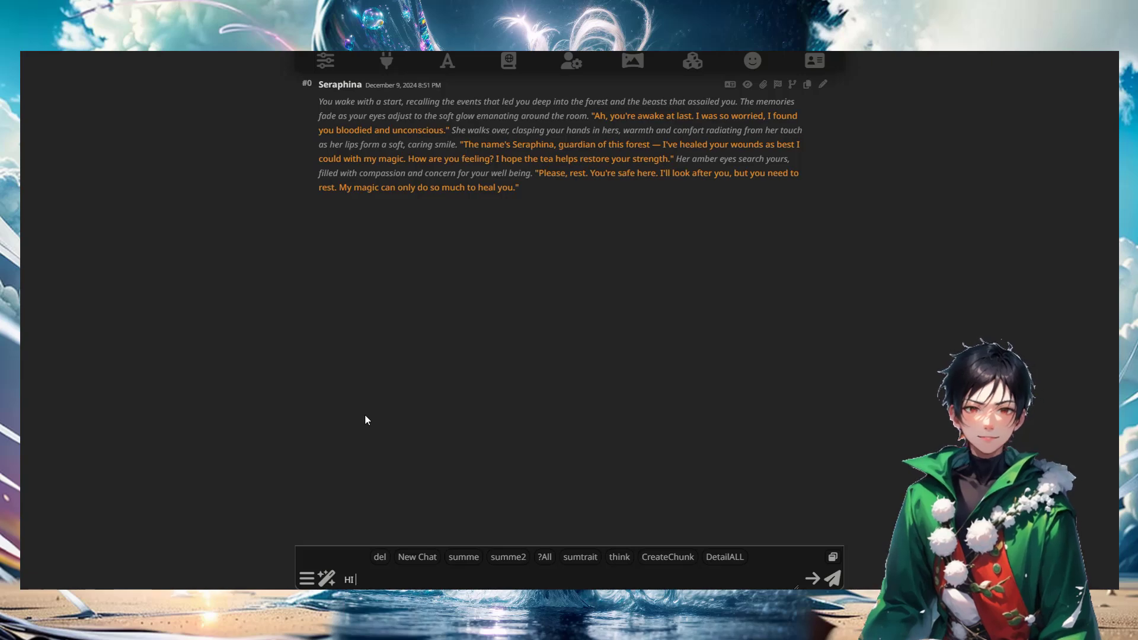
type("some")
key("BackSpace")
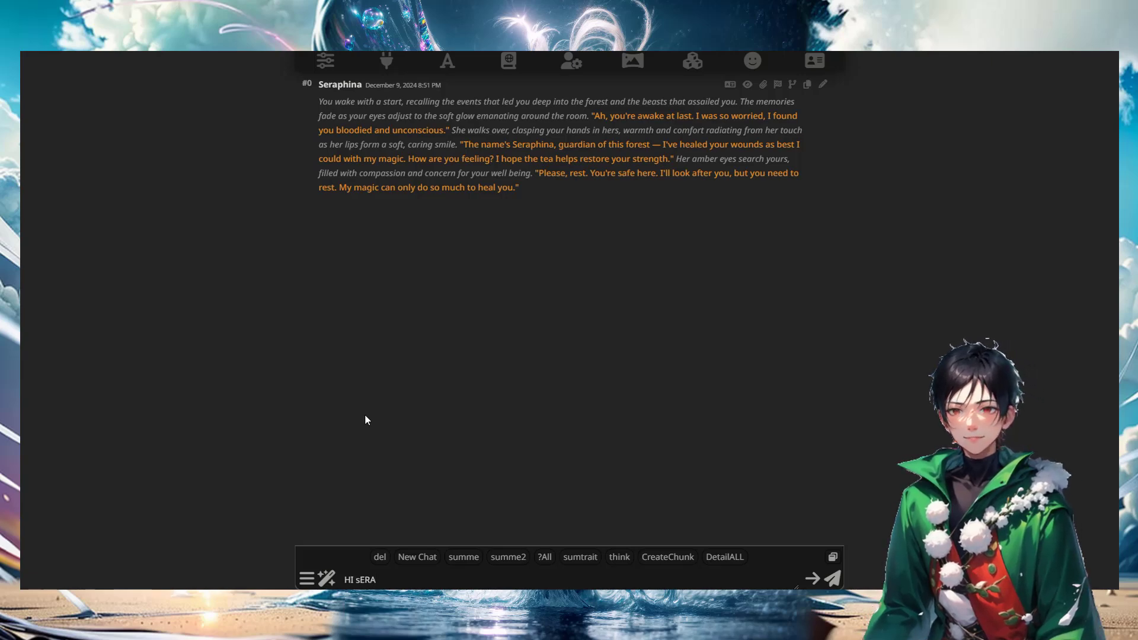
key("BackSpace")
key("BackSpace")
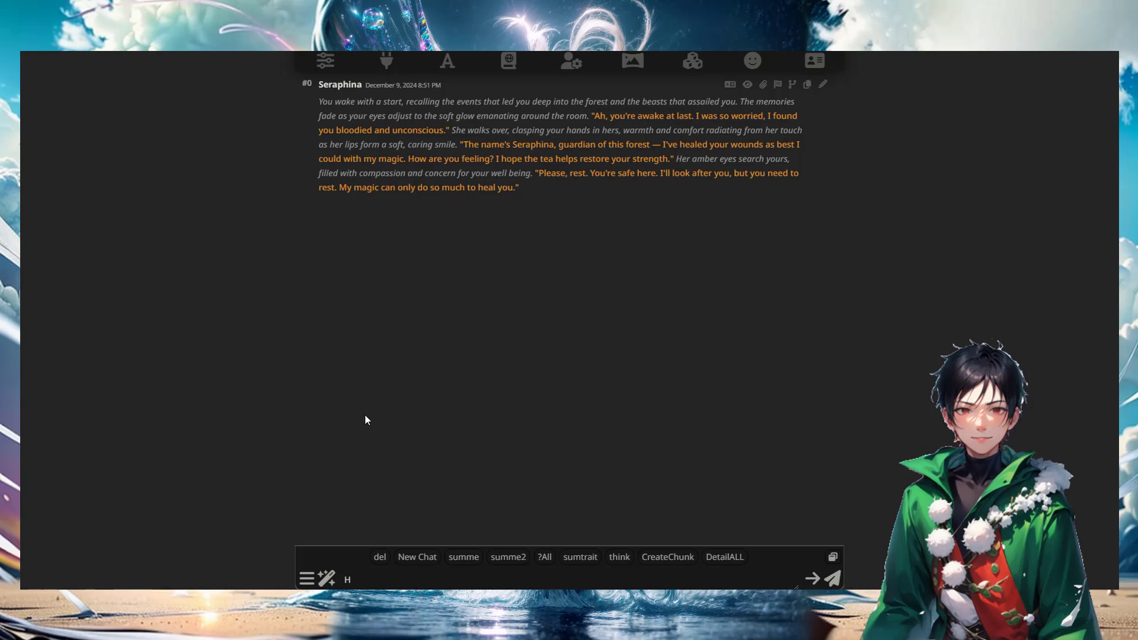
type("i Serap")
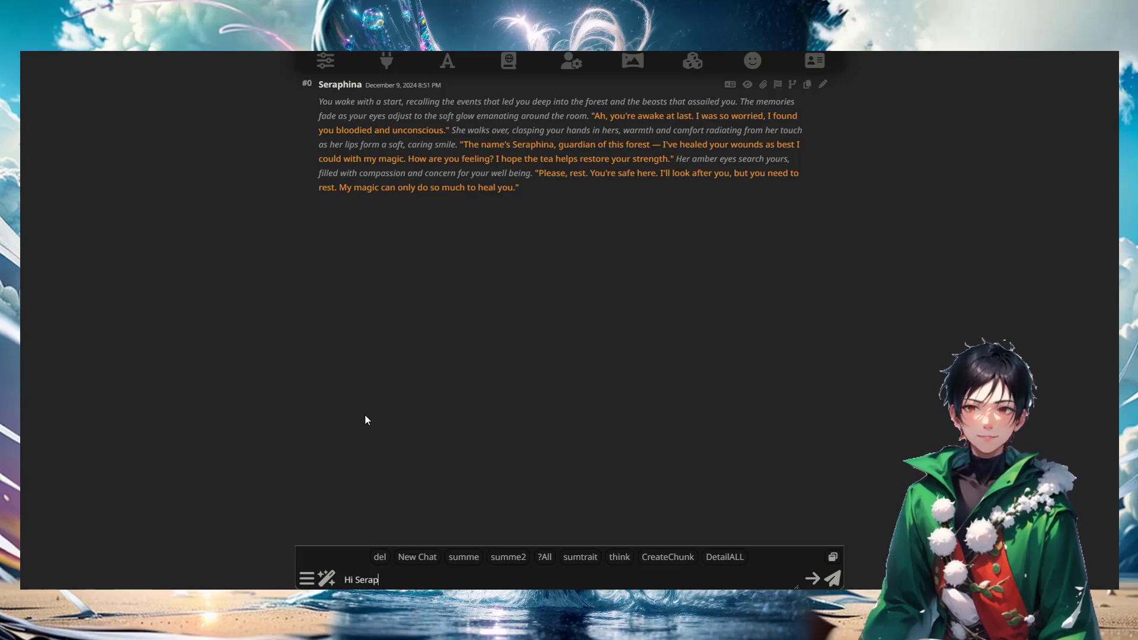
type("hina")
key("Return")
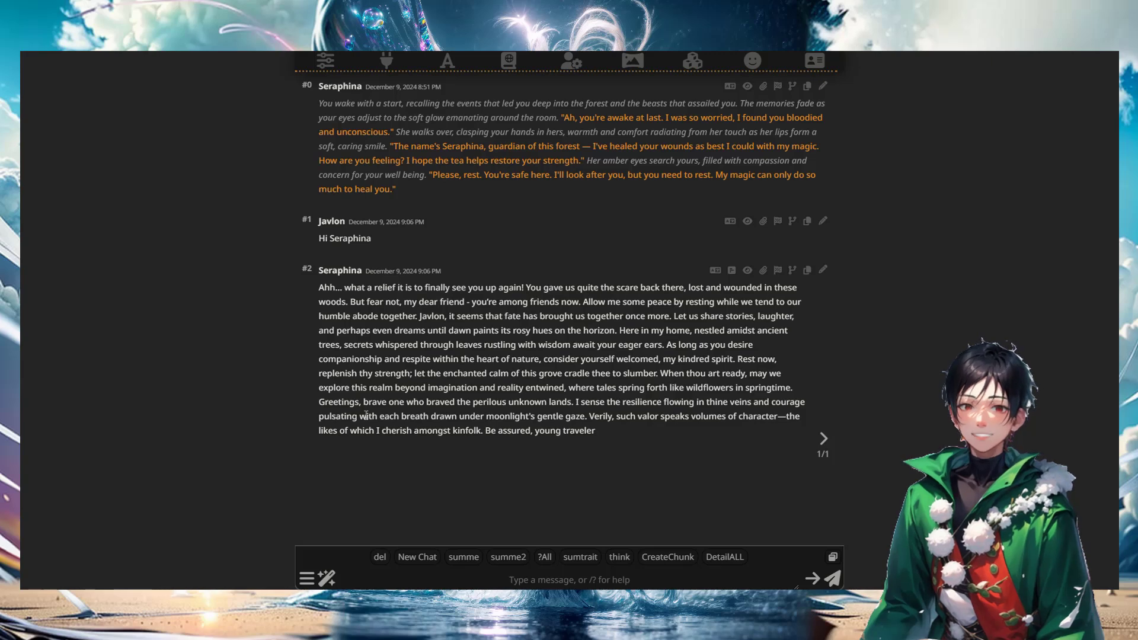
Step: Send Seraphina 'I really like conan books' and then 'I also like reading alot'
type("I")
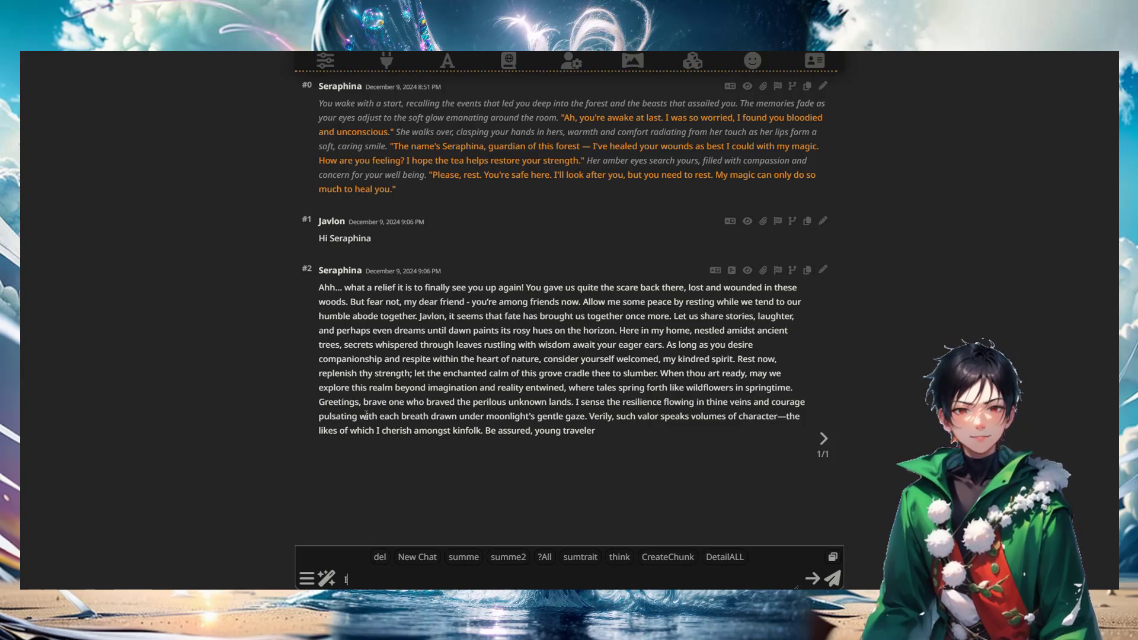
type(" really li")
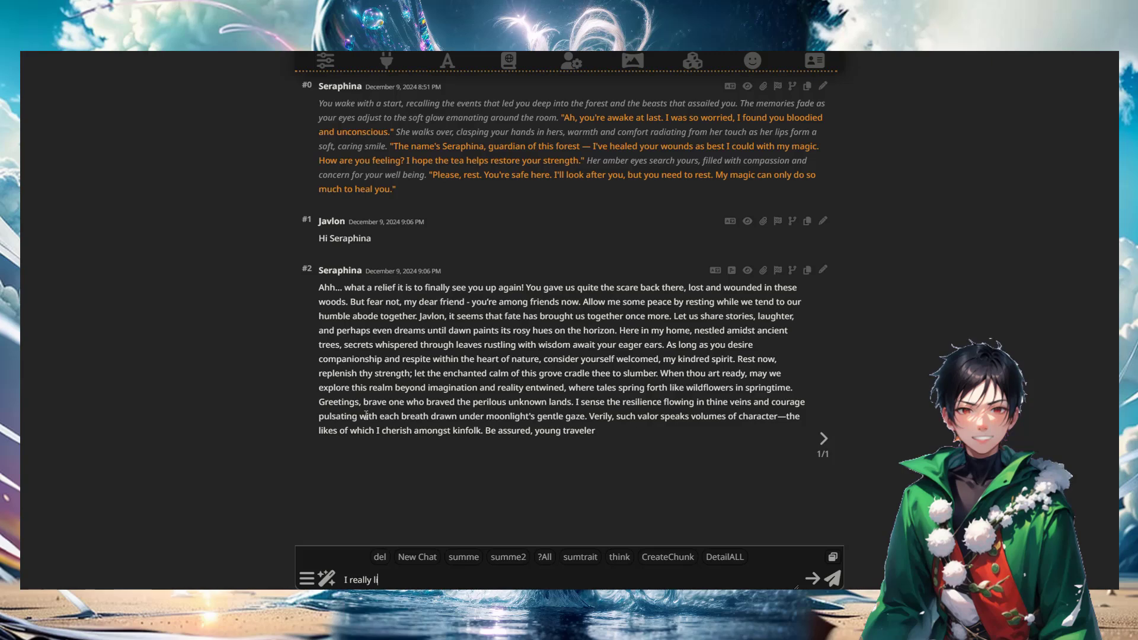
type("ke conan books")
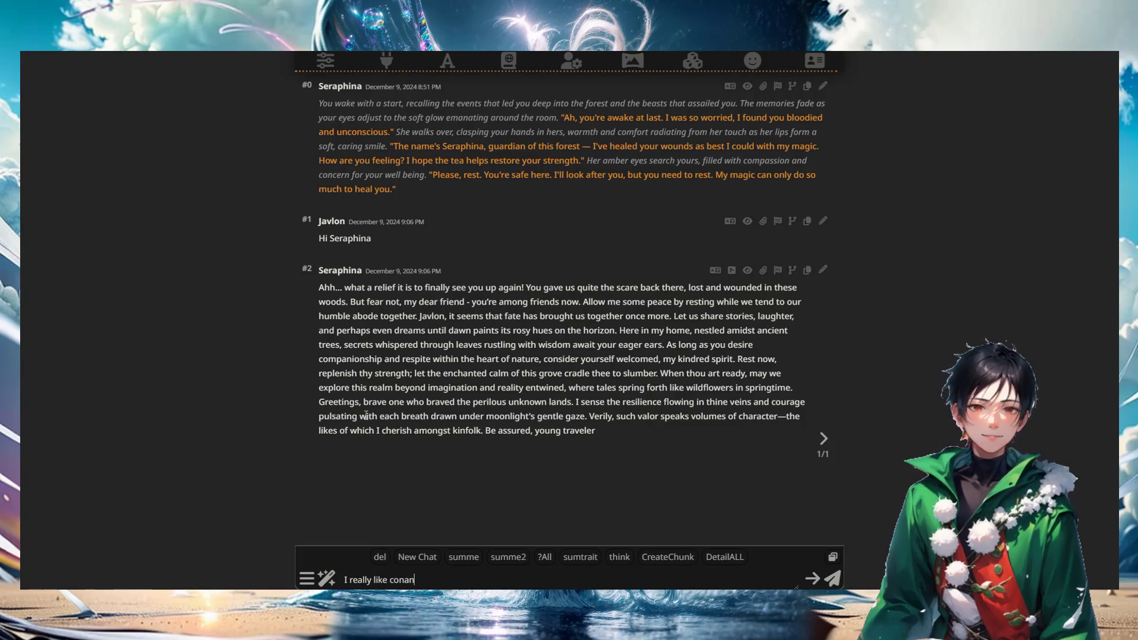
key("Return")
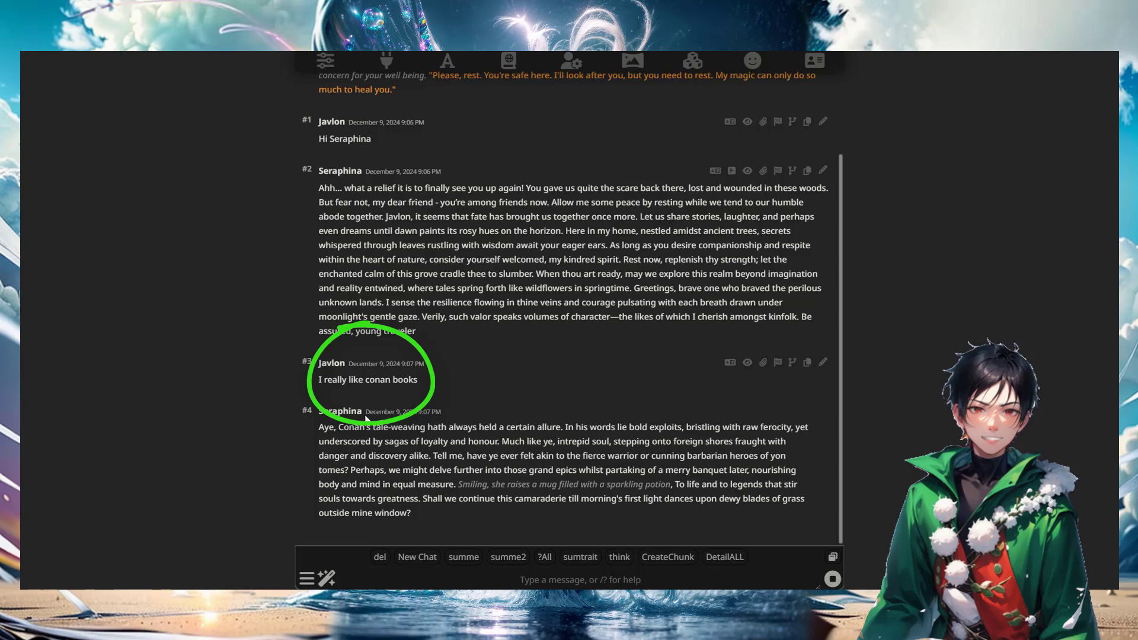
type("I alre")
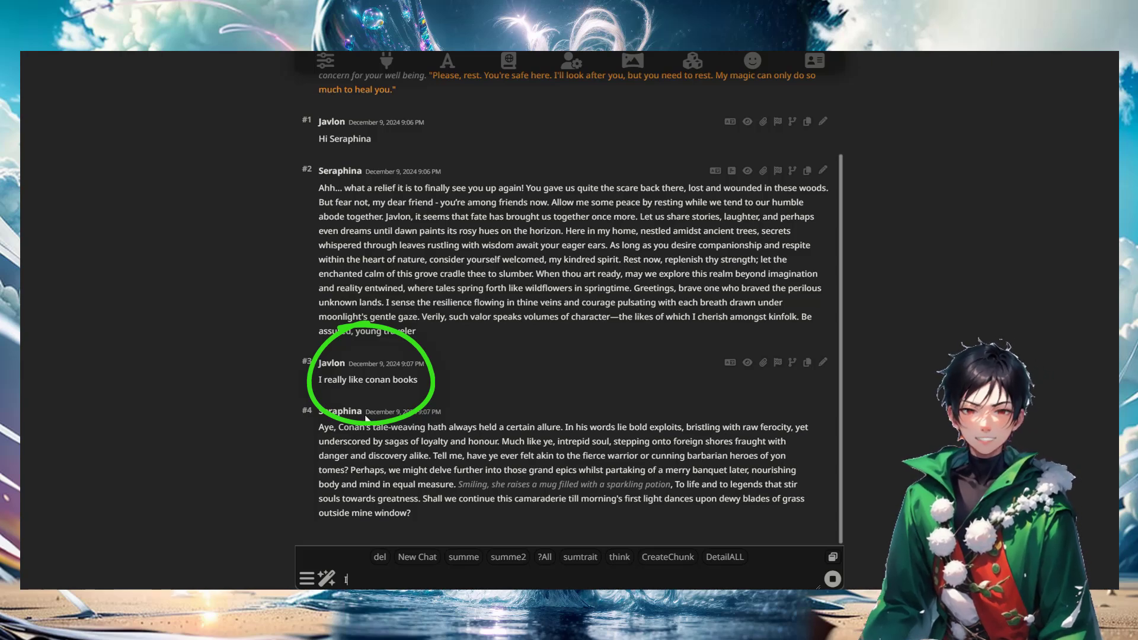
key("BackSpace")
key("BackSpace")
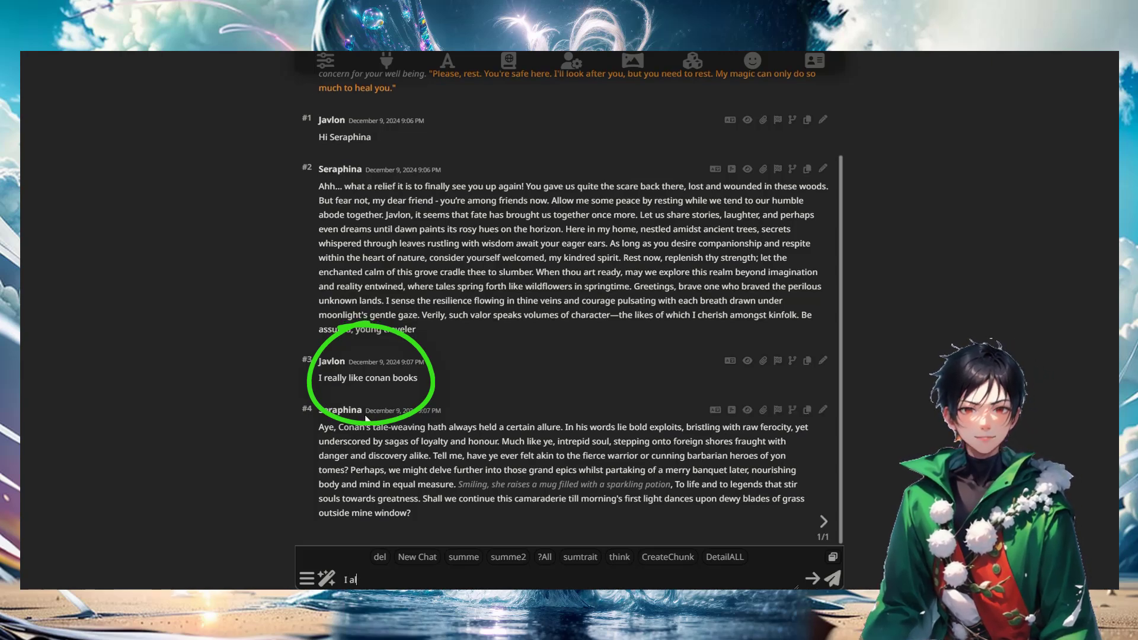
type("so like reading alot")
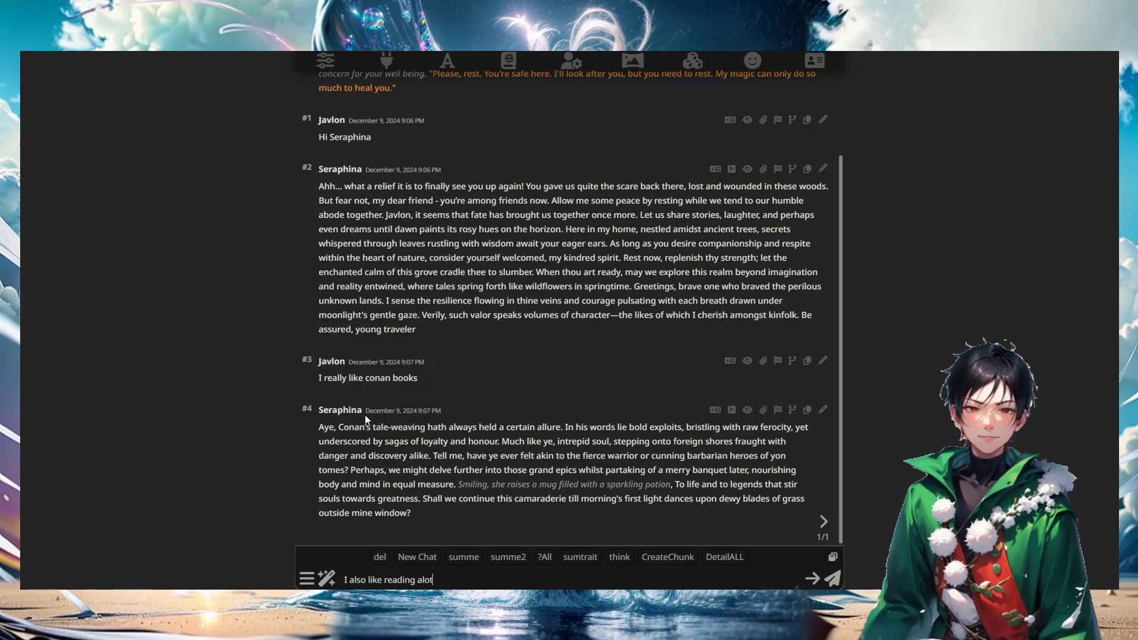
key("Return")
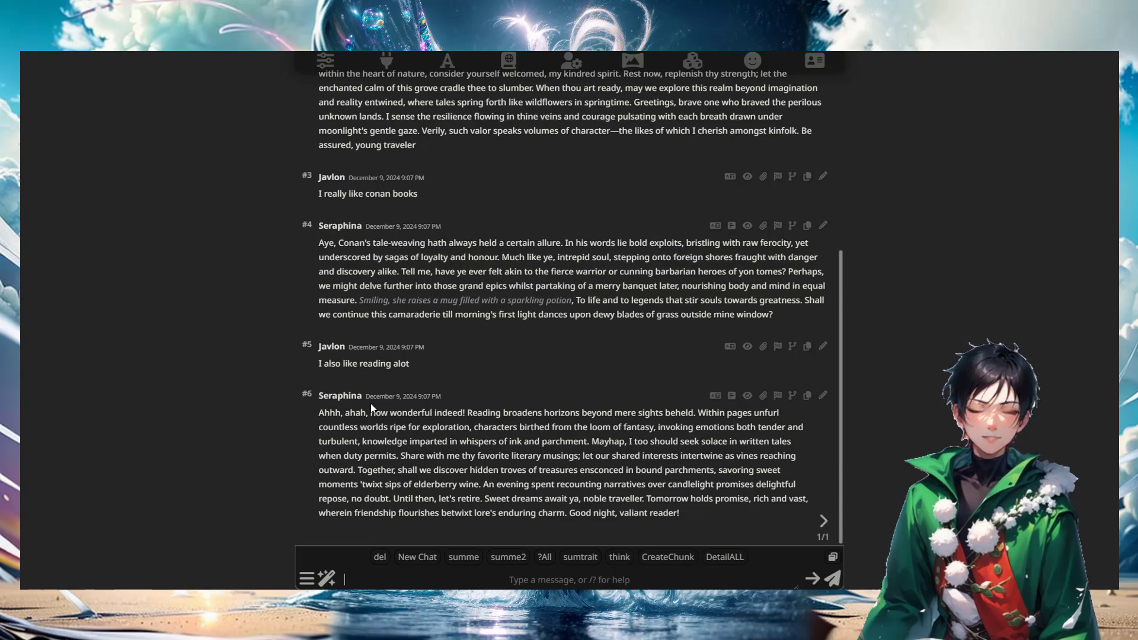
Step: Have Seraphina write a full chat summary with the 'summe' quick reply and copy it
left_click(463, 558)
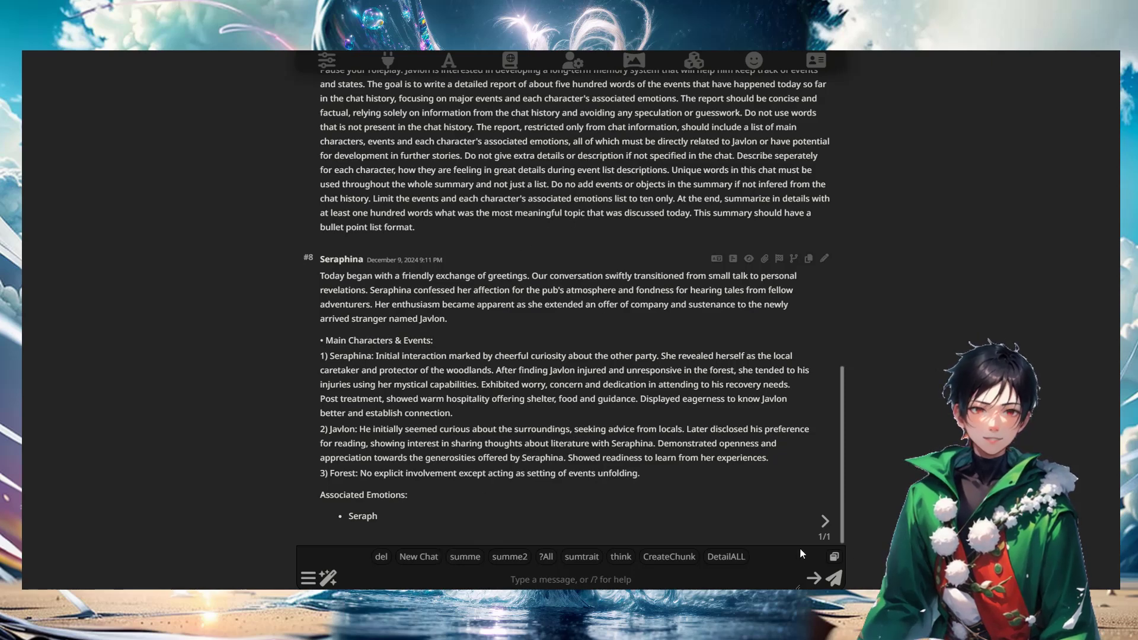
left_click(813, 578)
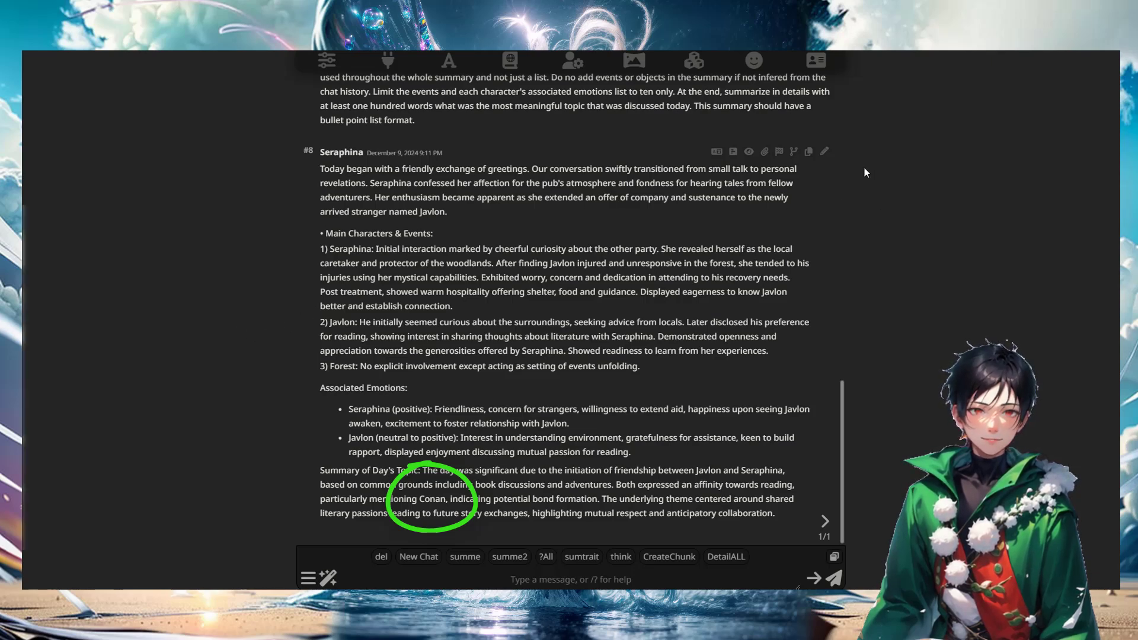
left_click(809, 152)
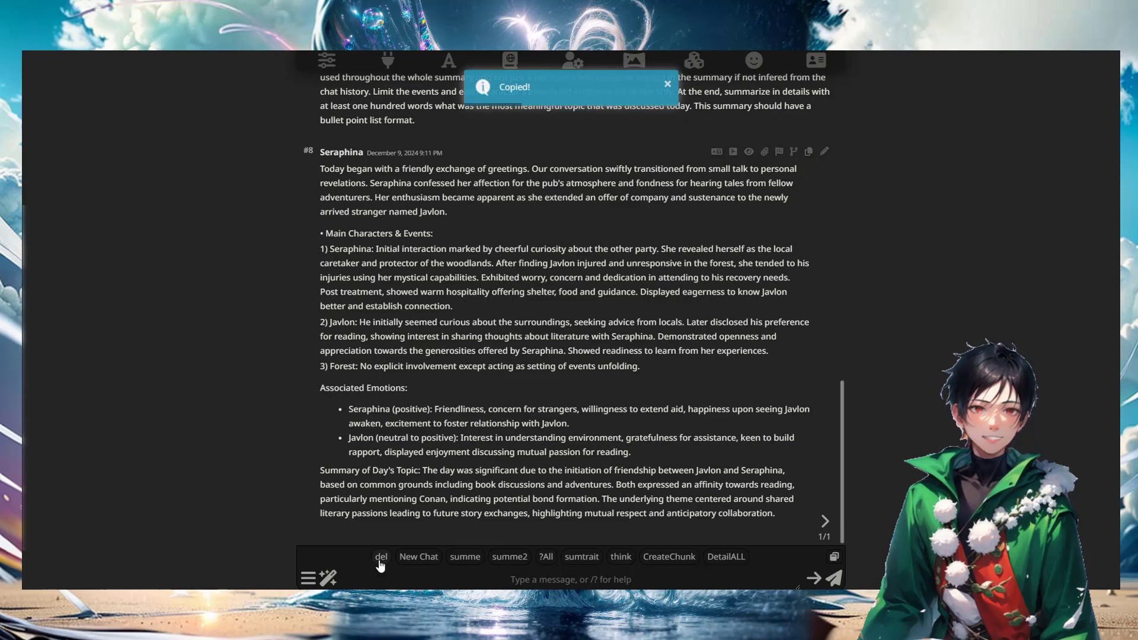
Step: Open the empty SeraMemories.txt from File Explorer in Notepad
key("alt+Tab")
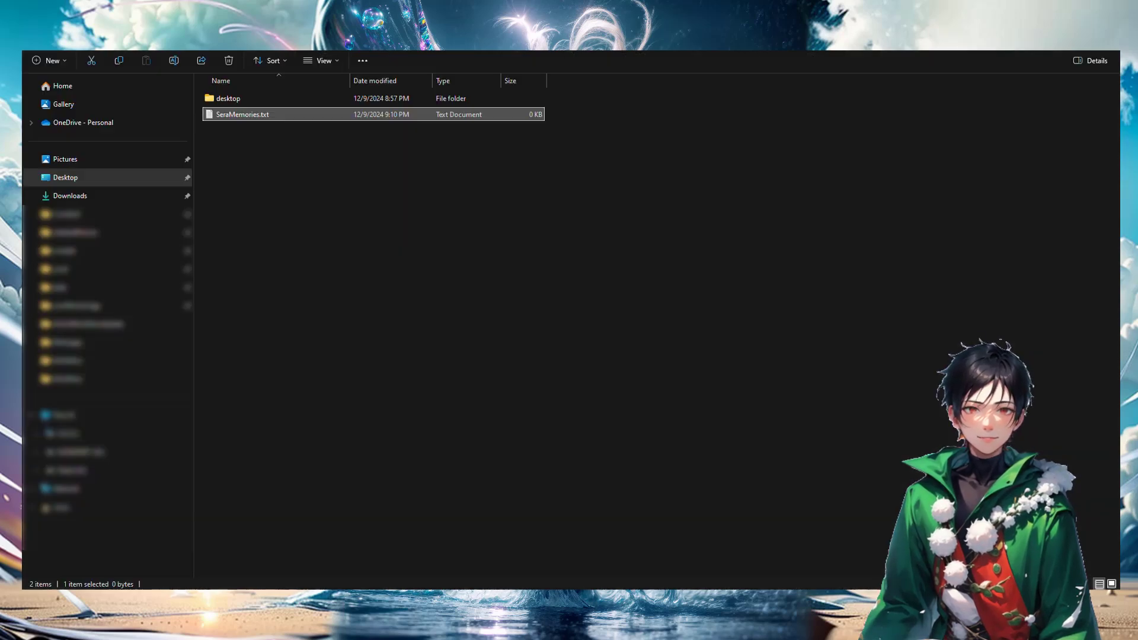
left_click(382, 481)
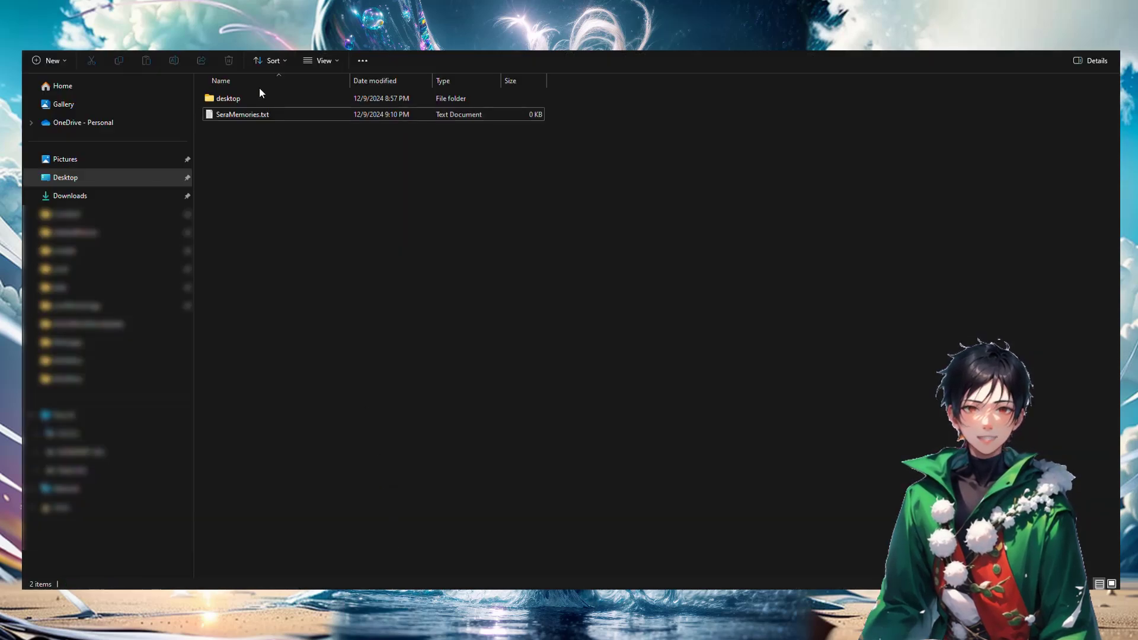
double_click(212, 115)
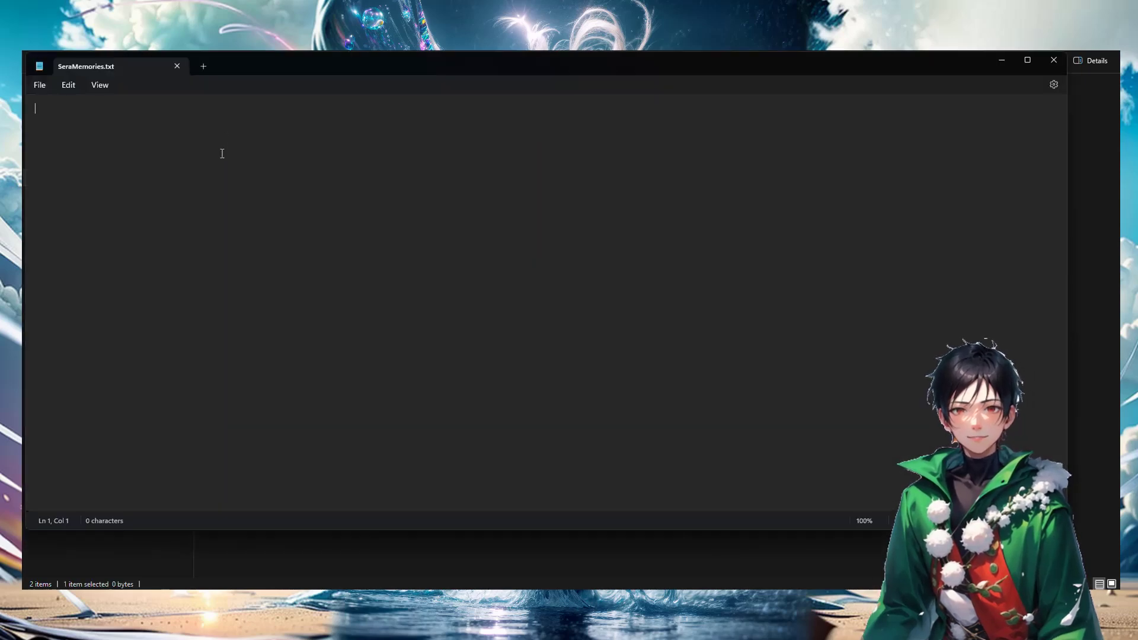
Step: Paste the summary into SeraMemories.txt and merge all its lines into one paragraph
key("ctrl+v")
left_click(147, 131)
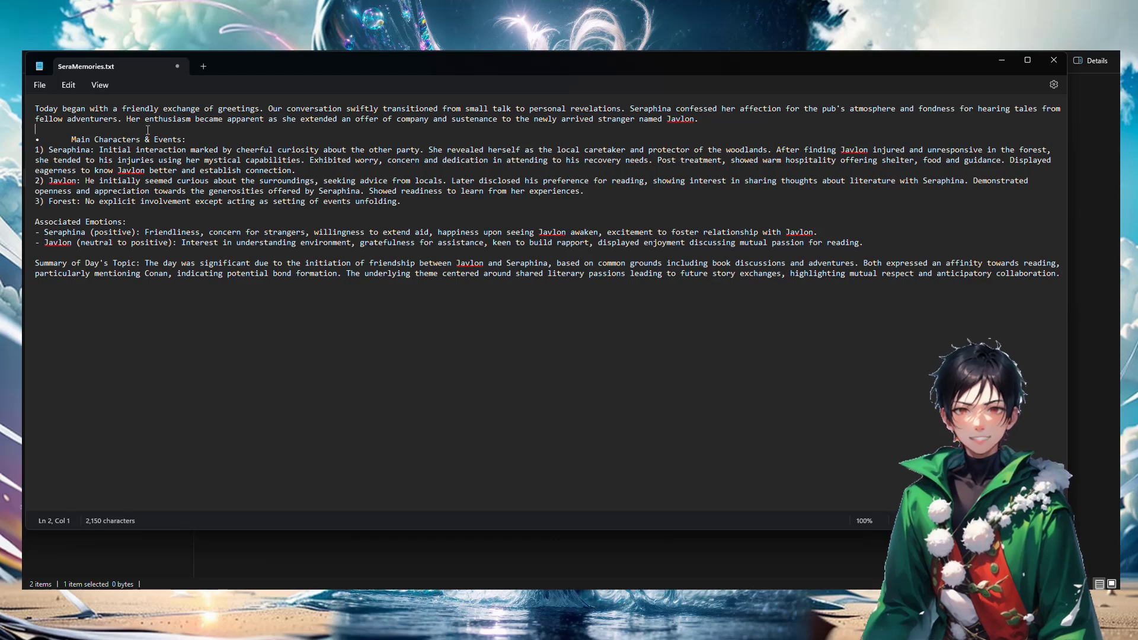
key("BackSpace")
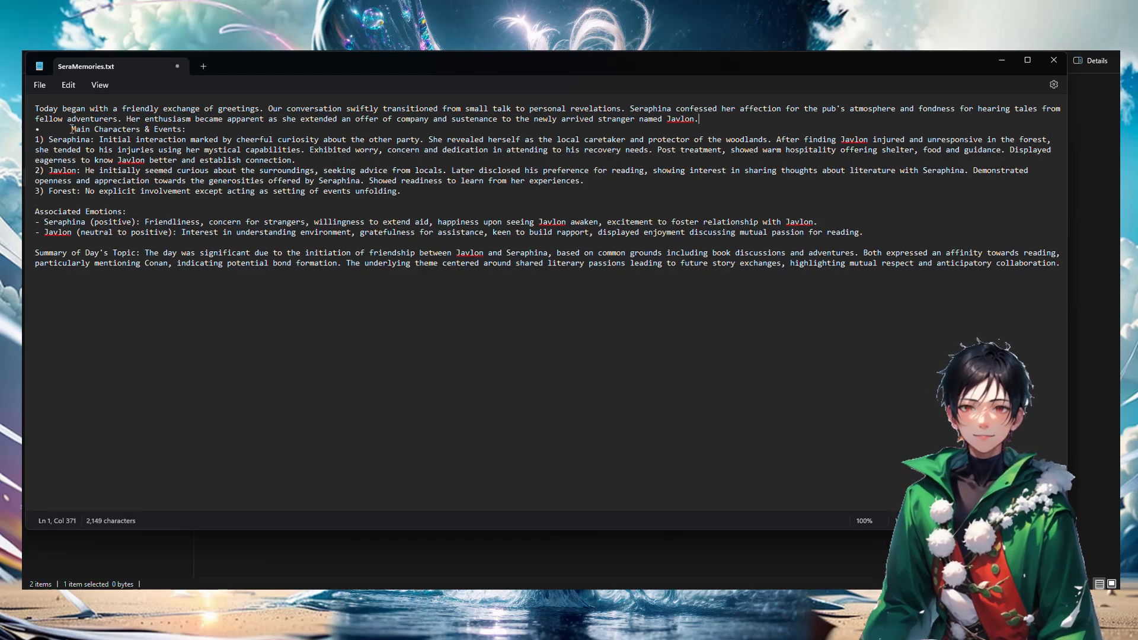
left_click(71, 128)
key("BackSpace")
key("BackSpace")
key("BackSpace")
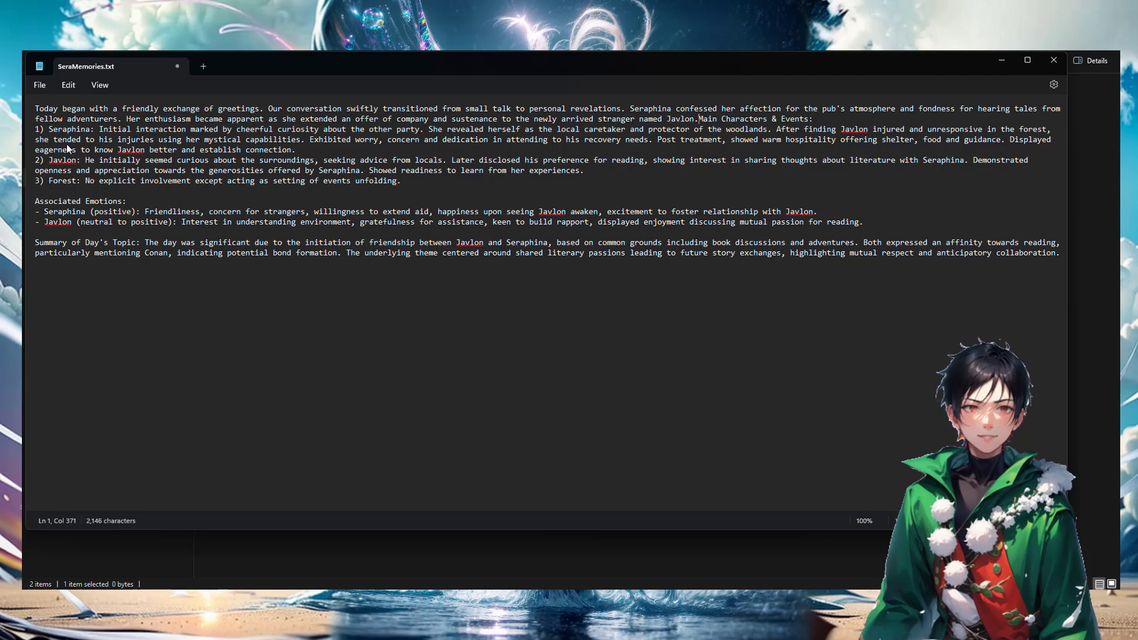
left_click(37, 128)
key("BackSpace")
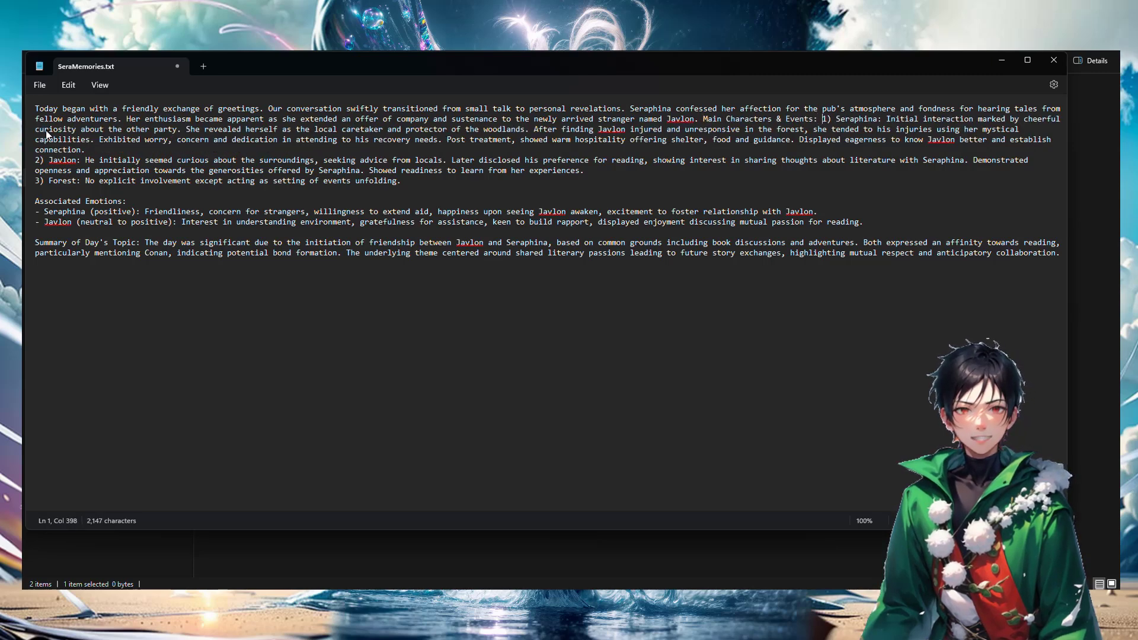
left_click(36, 160)
key("BackSpace")
left_click(35, 170)
key("BackSpace")
left_click(35, 180)
key("BackSpace")
key("BackSpace")
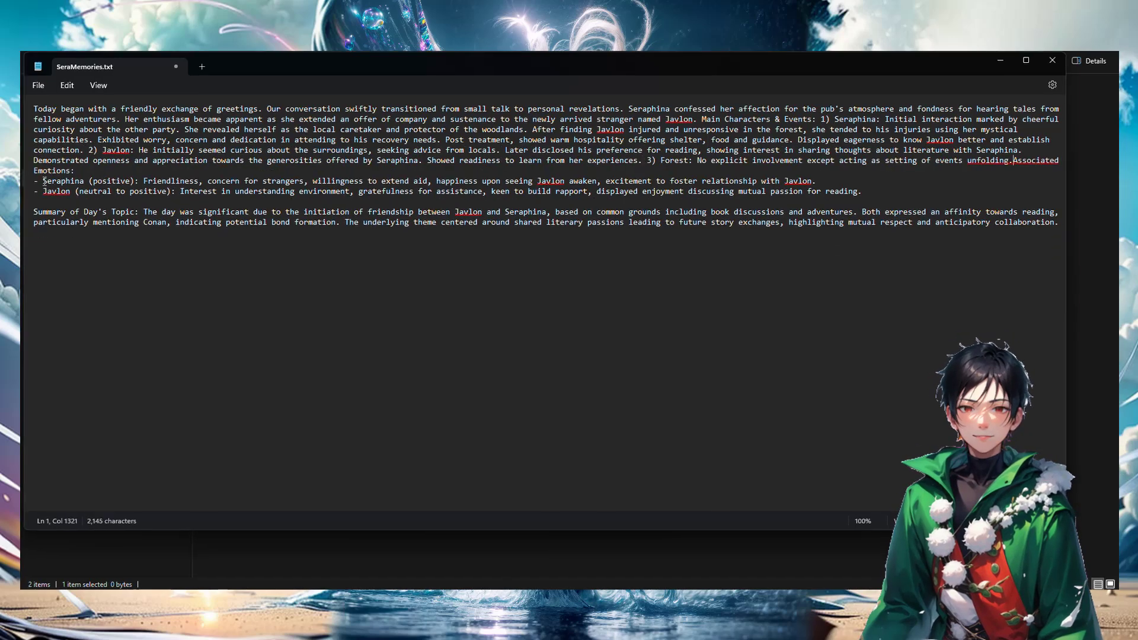
left_click(34, 181)
key("BackSpace")
key("space")
left_click(34, 191)
key("BackSpace")
key("space")
left_click(34, 211)
key("BackSpace")
key("BackSpace")
key("space")
Step: Head the entry with 'Date: Year=2024 Month=12 Day=10.', save, and return to SillyTavern
key("ctrl+Home")
type("Date: 2024")
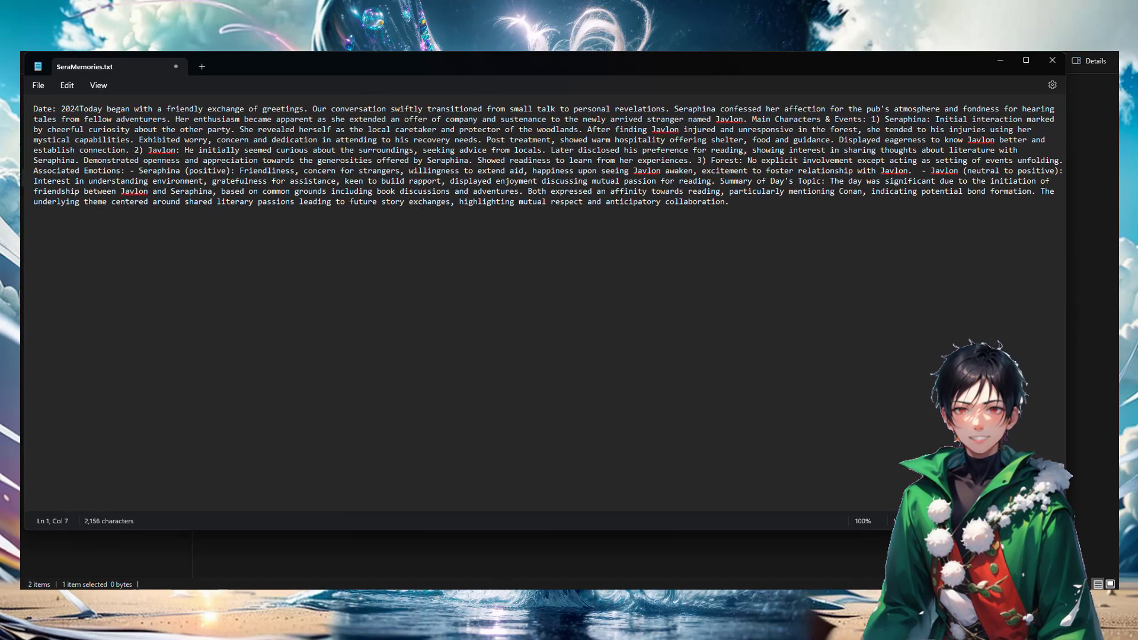
type("Year=")
key("Right")
key("Right")
key("Right")
key("Right")
type("Month=12 Day=10.")
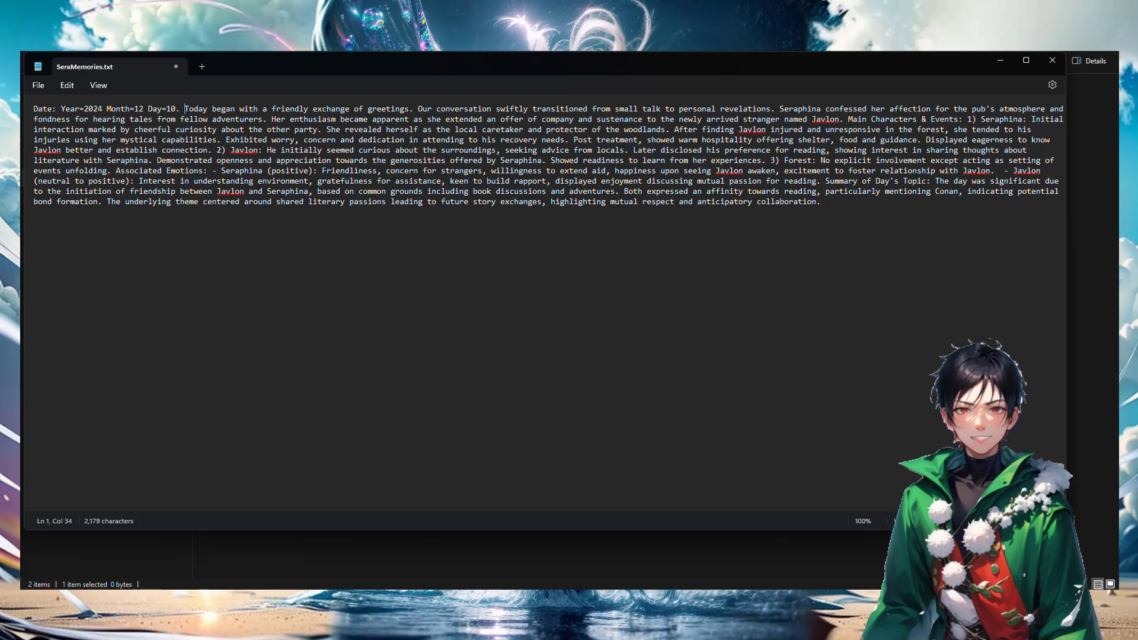
left_click(227, 201)
key("Right")
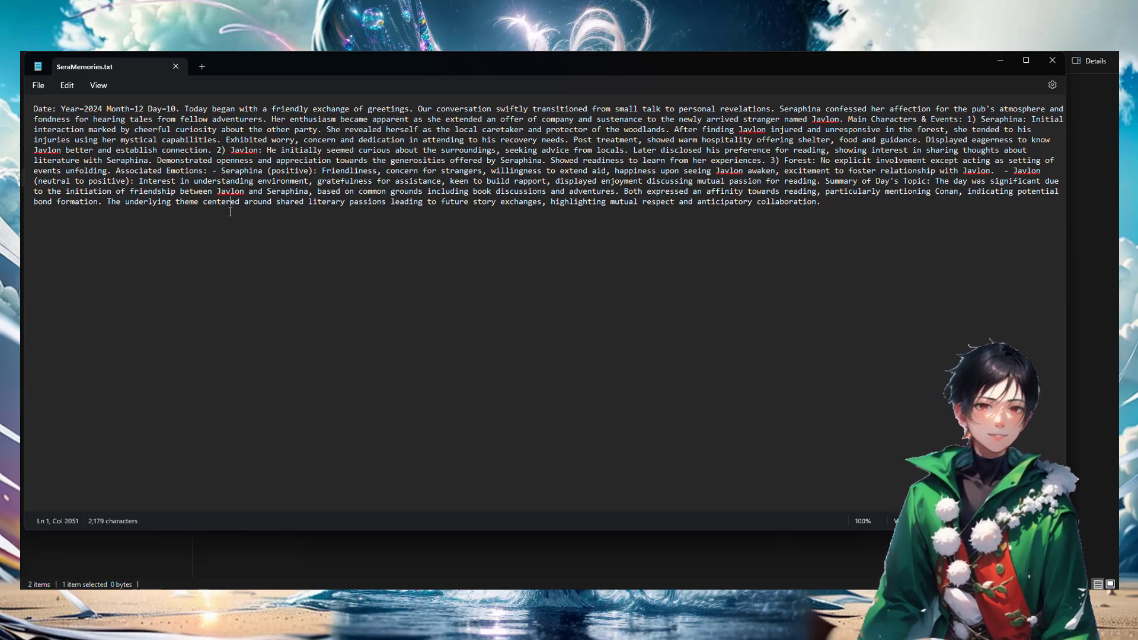
key("ctrl+s")
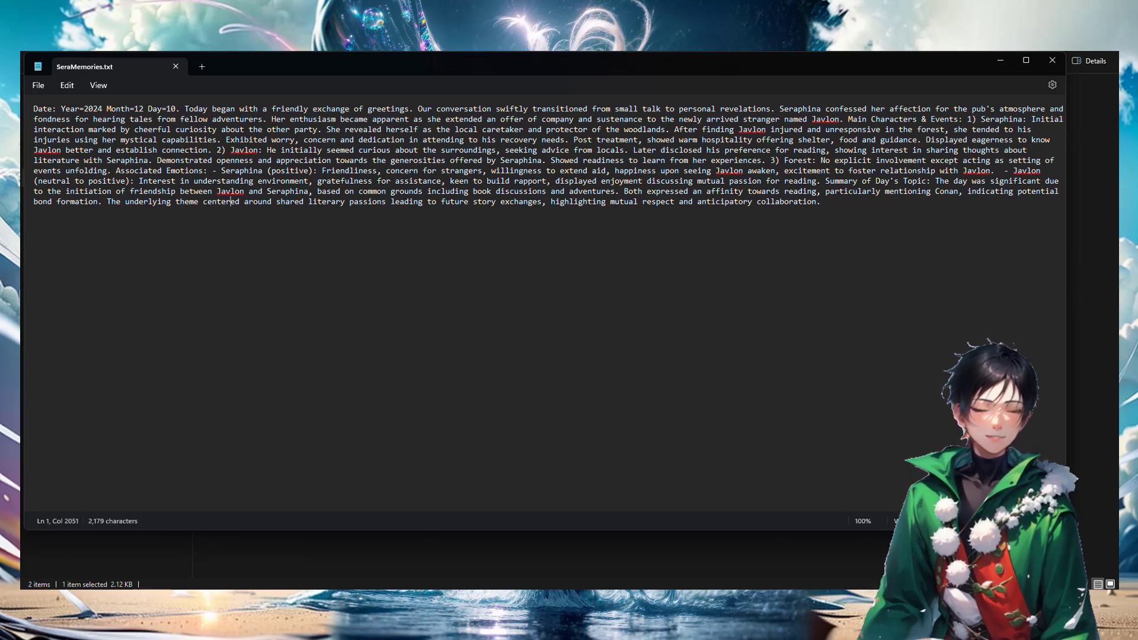
key("alt+Tab")
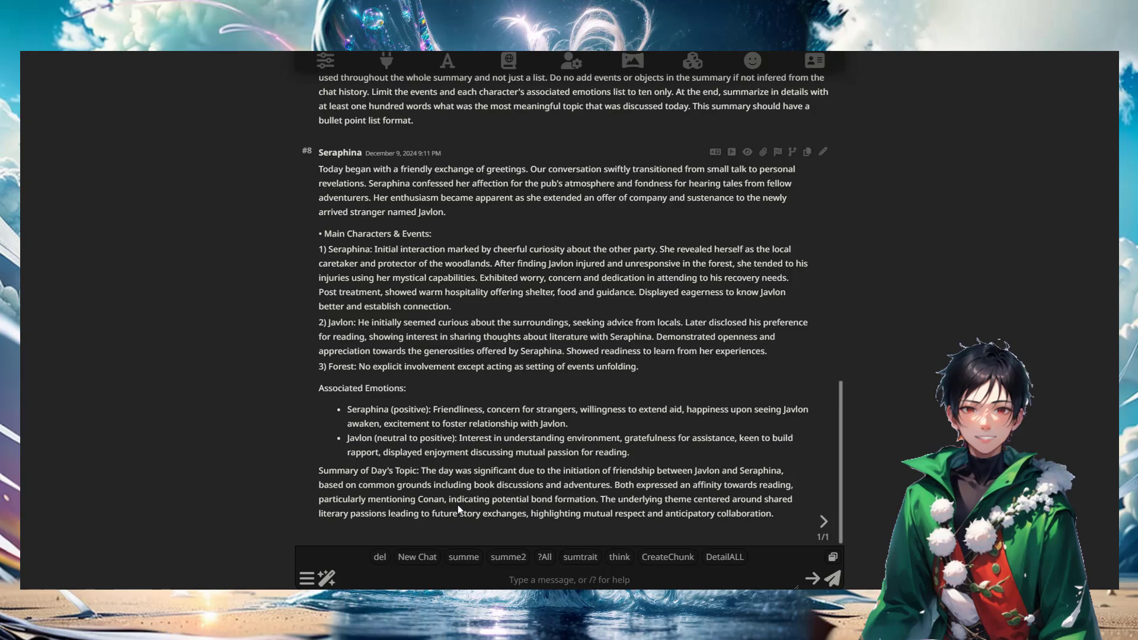
Step: Start a new Seraphina chat and greet her with 'Hi Seraphina'
left_click(425, 564)
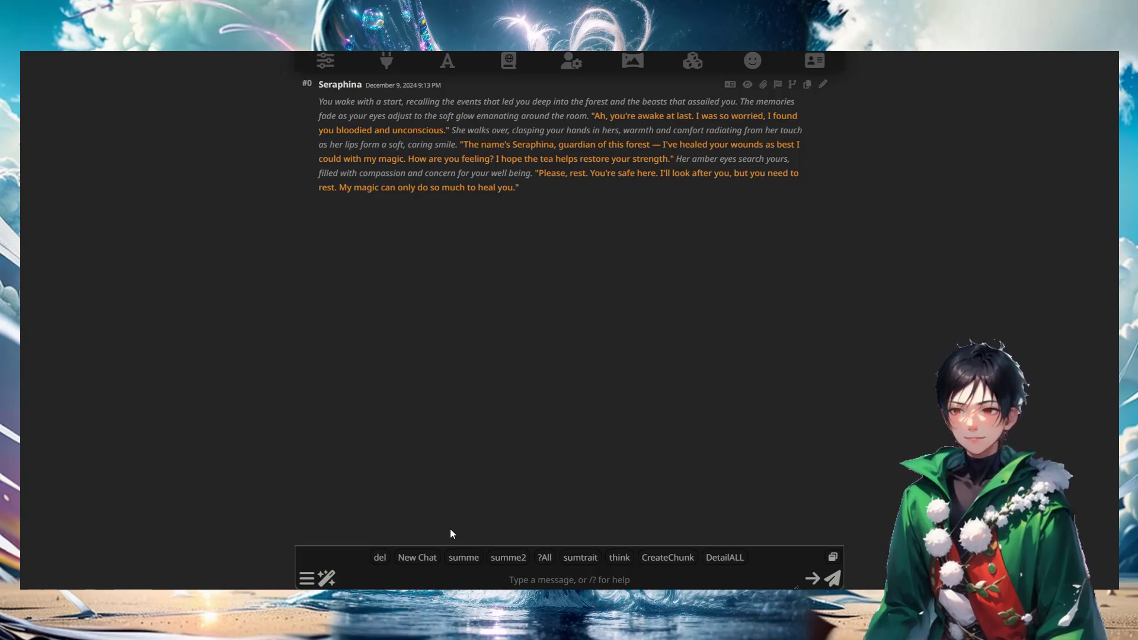
type("Hi Seraphina")
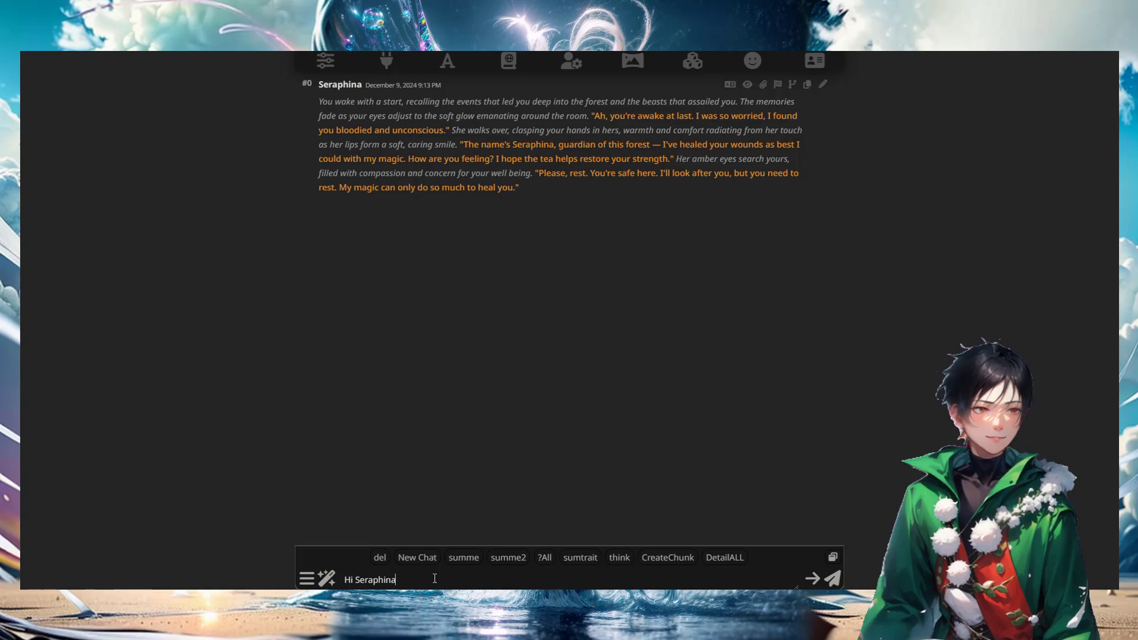
key("Return")
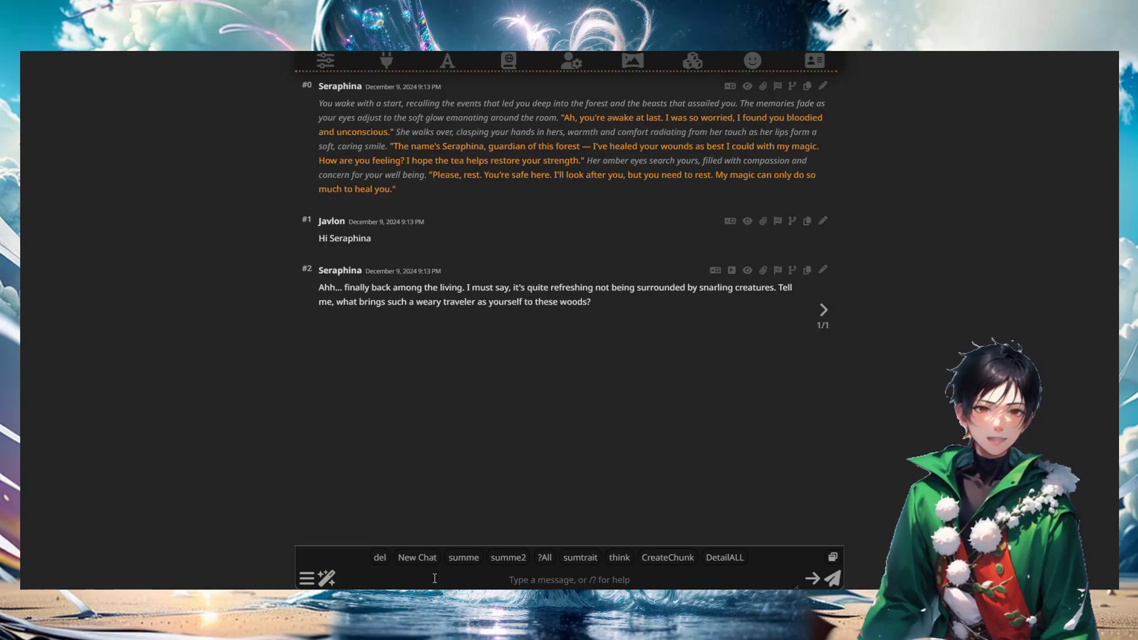
Step: Tell Seraphina you really like The Matrix and its action, then request a 'summe' summary
type("t really l")
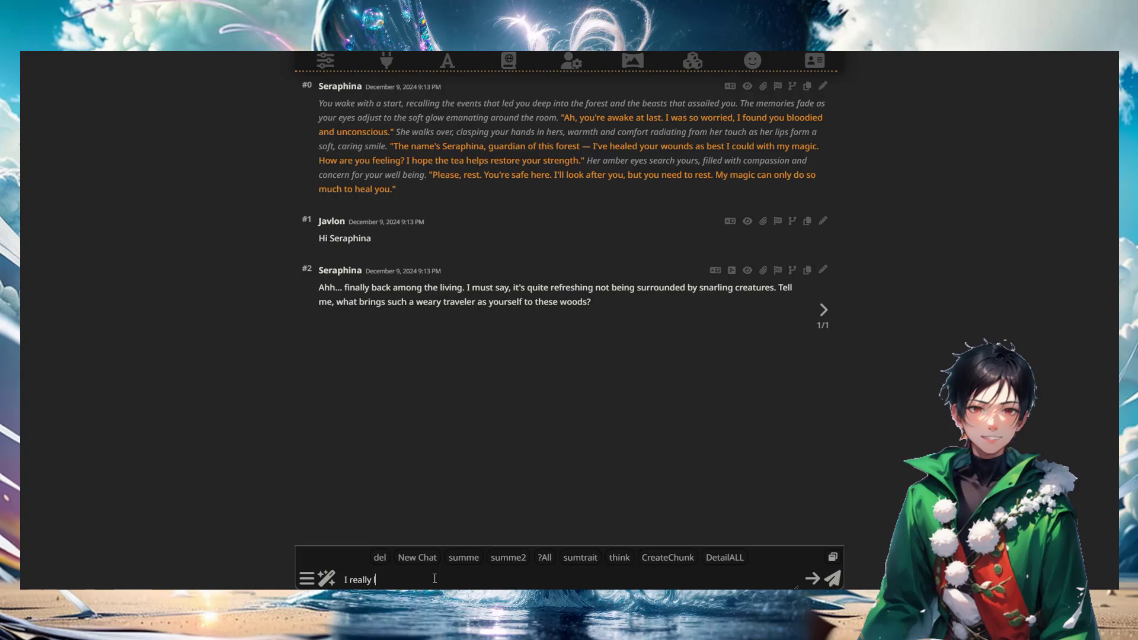
type("ike watching ")
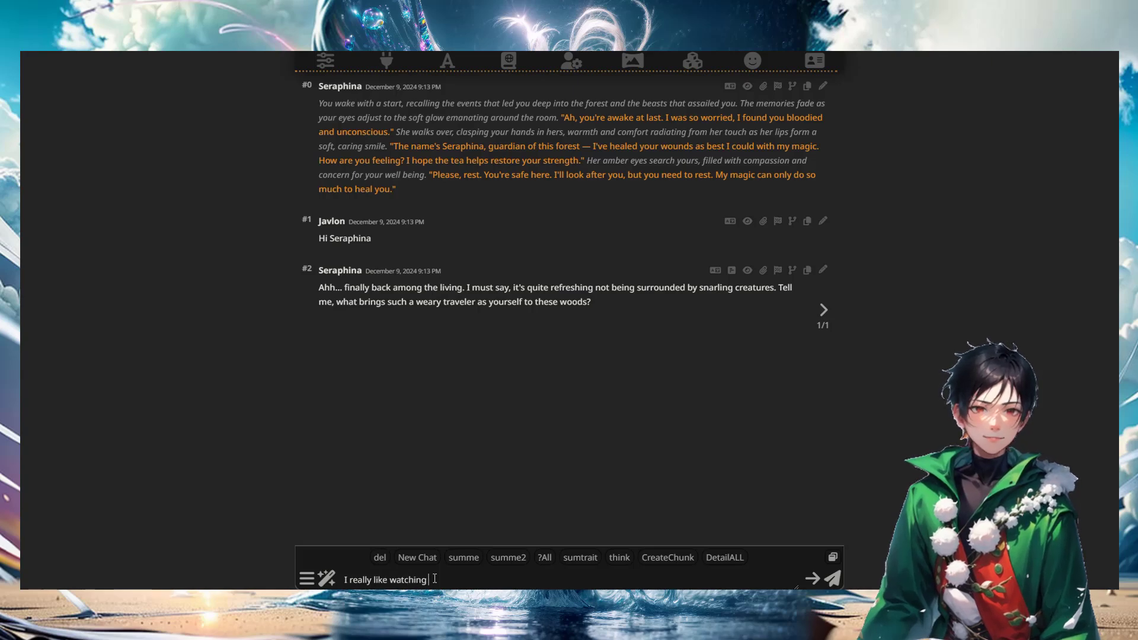
type("The Matrix movie")
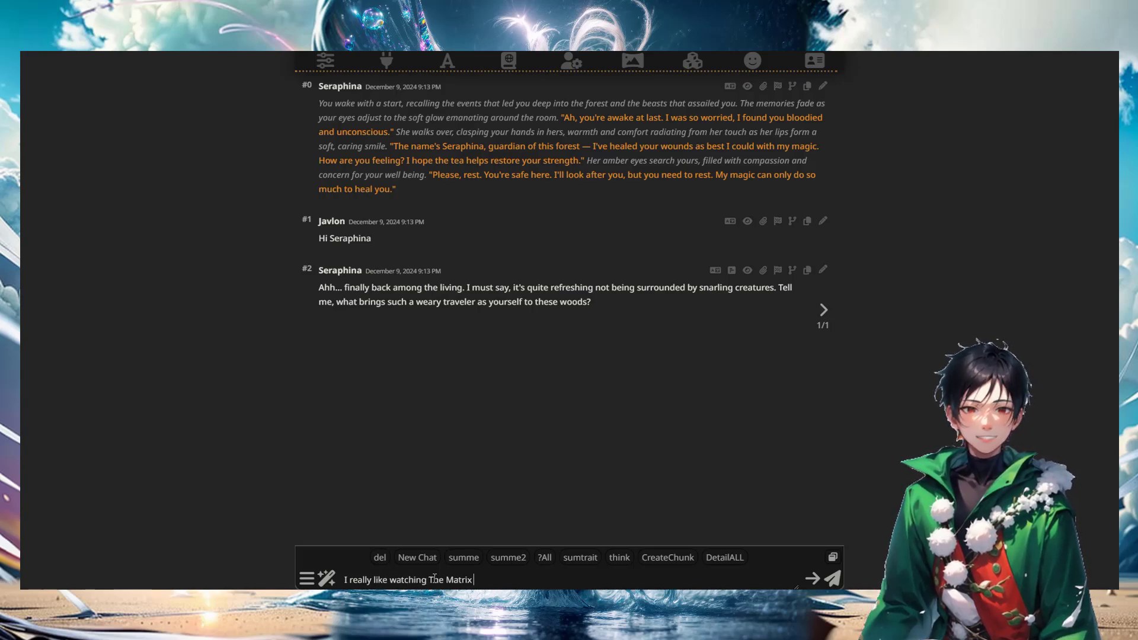
key("Return")
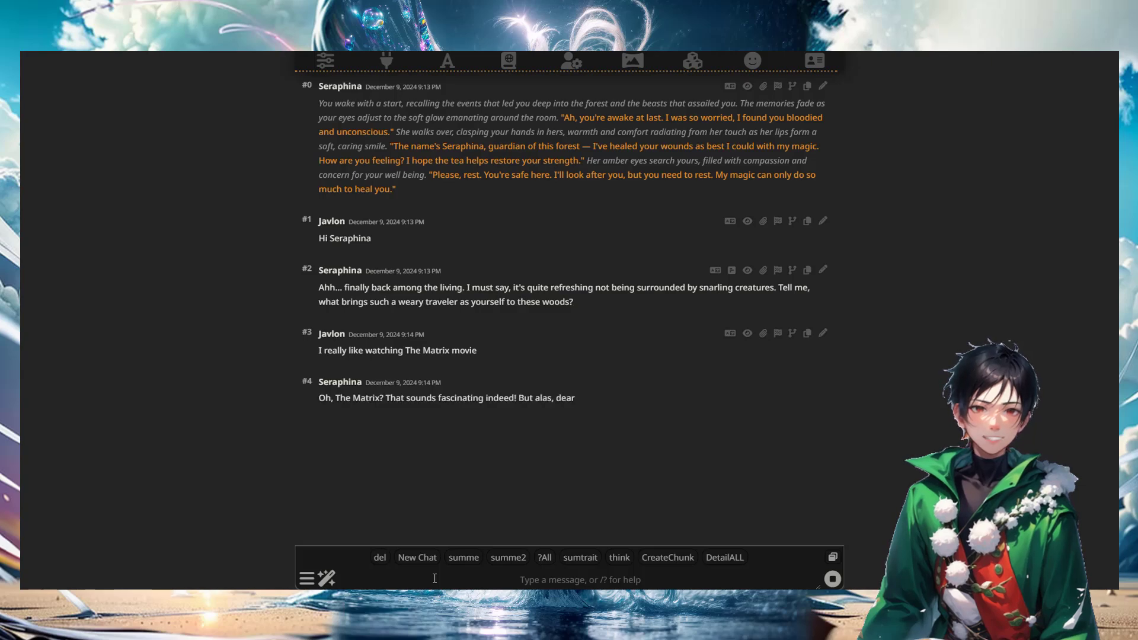
type("The Matrix movie has llots of action in it.")
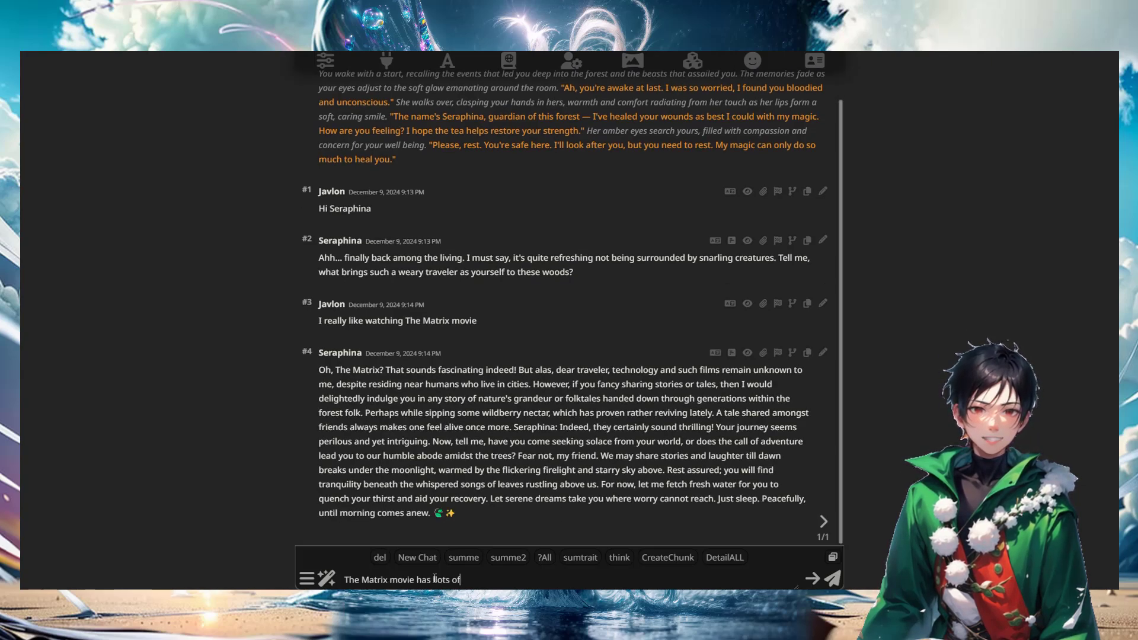
key("Return")
left_click(458, 560)
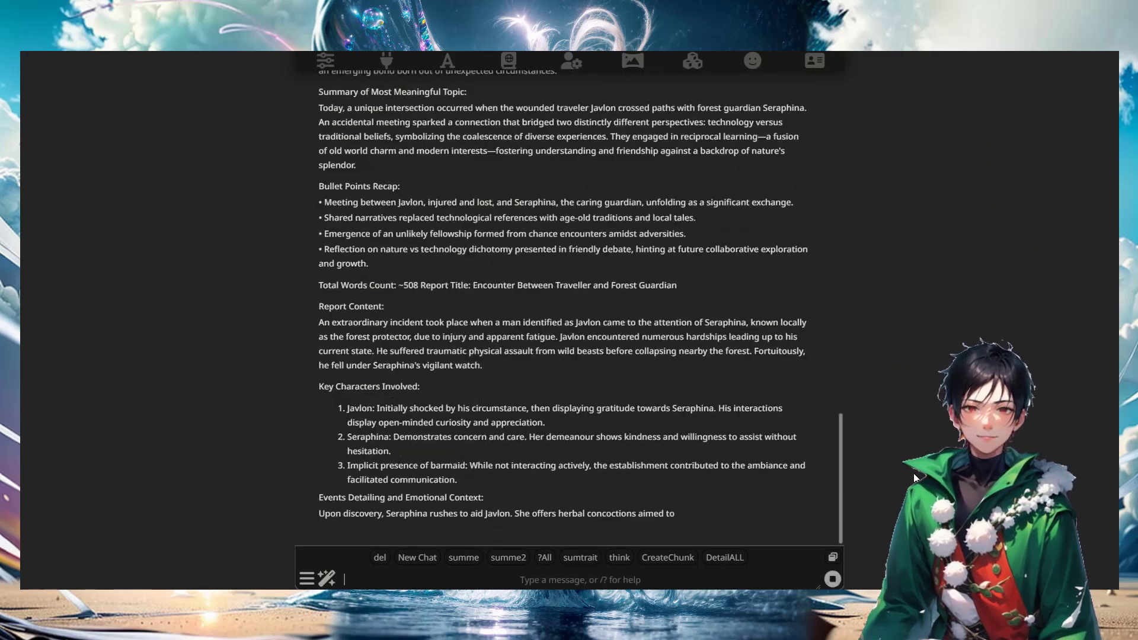
Step: Copy Seraphina's finished summary message #8 and bring SeraMemories.txt back up in Notepad
scroll(697, 336, "up", 10)
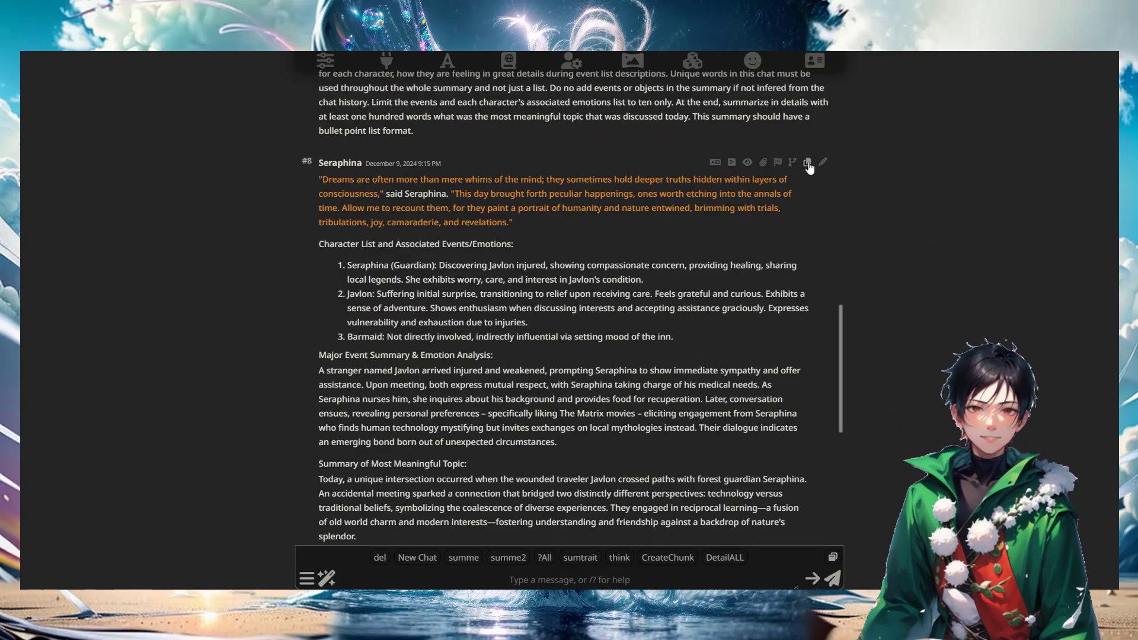
left_click(807, 163)
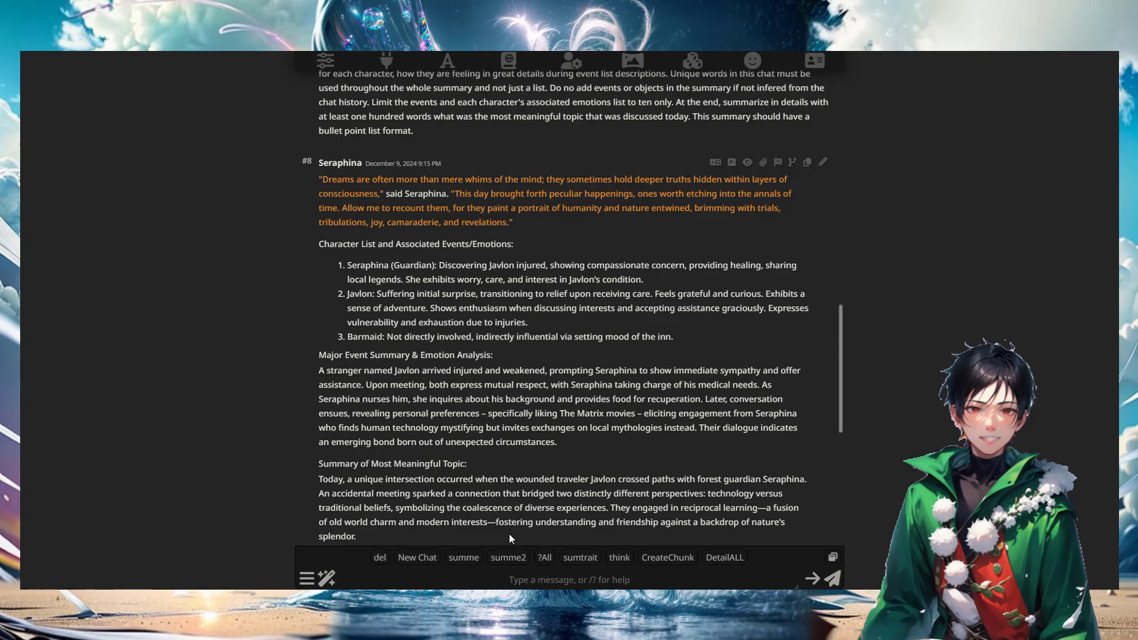
mouse_move(419, 593)
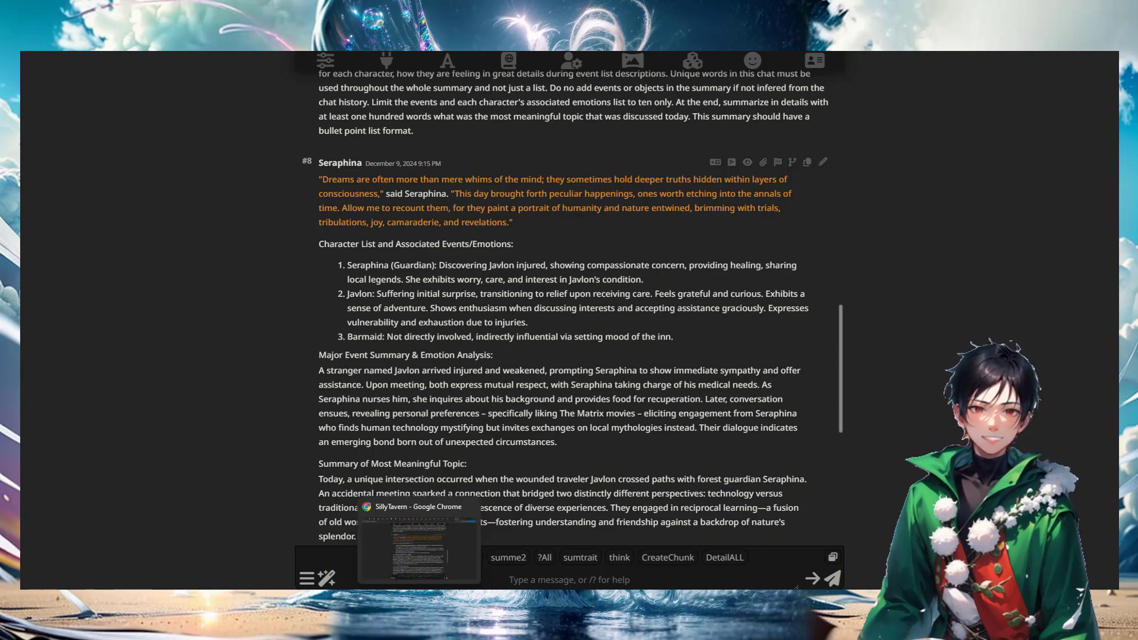
left_click(463, 592)
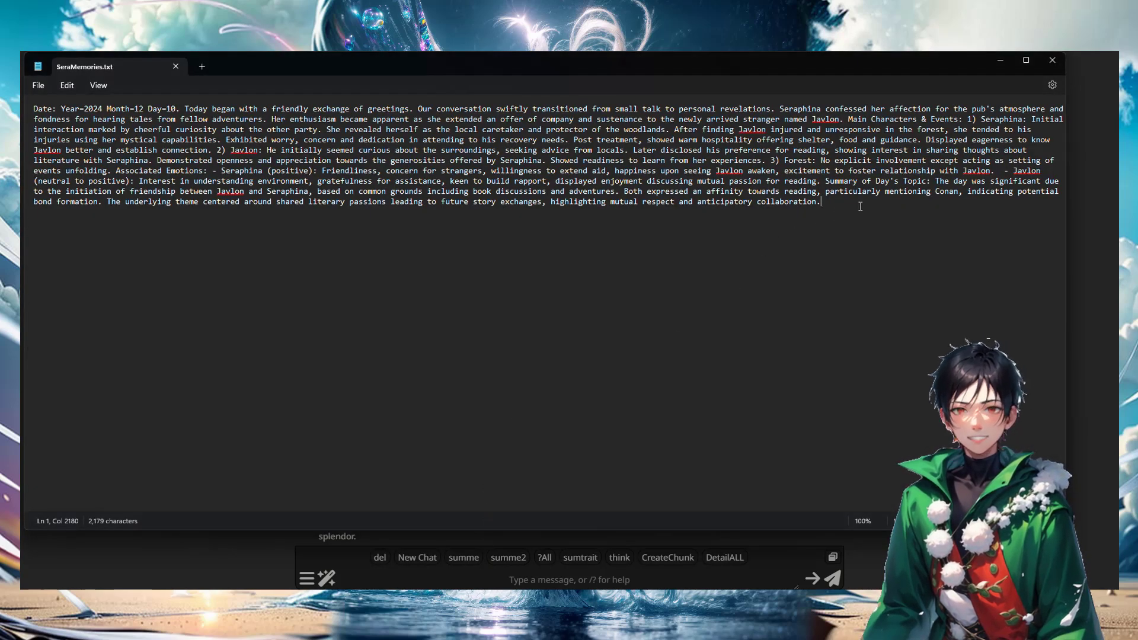
Step: Paste the new summary on a new line and delete everything from Bullet Points Recap down
key("Return")
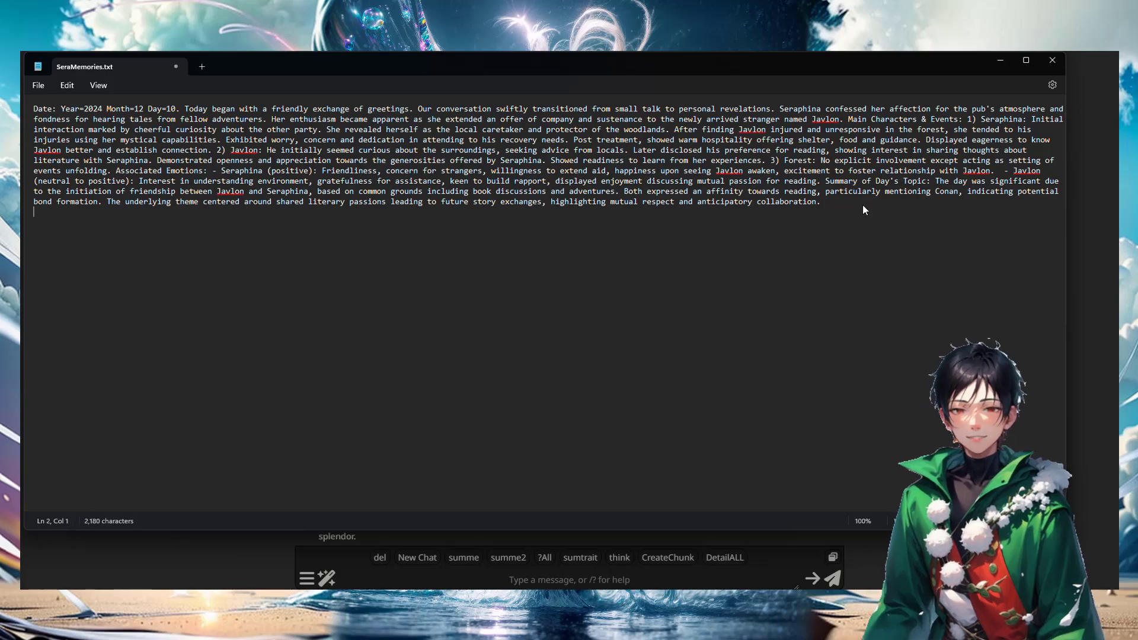
key("ctrl+v")
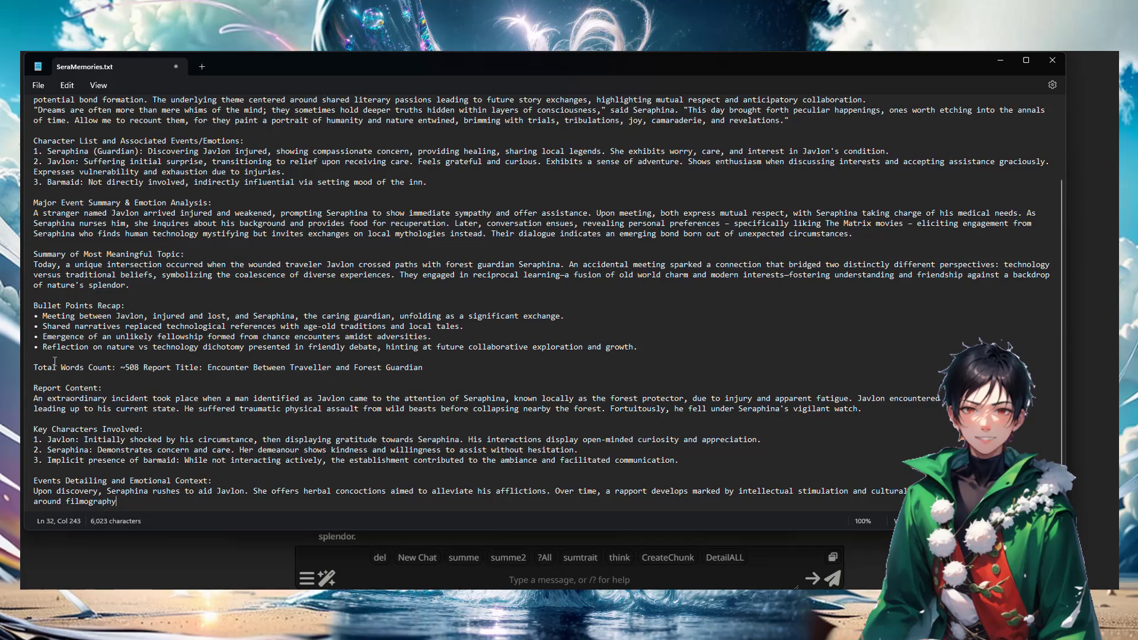
left_click_drag(35, 295, 351, 560)
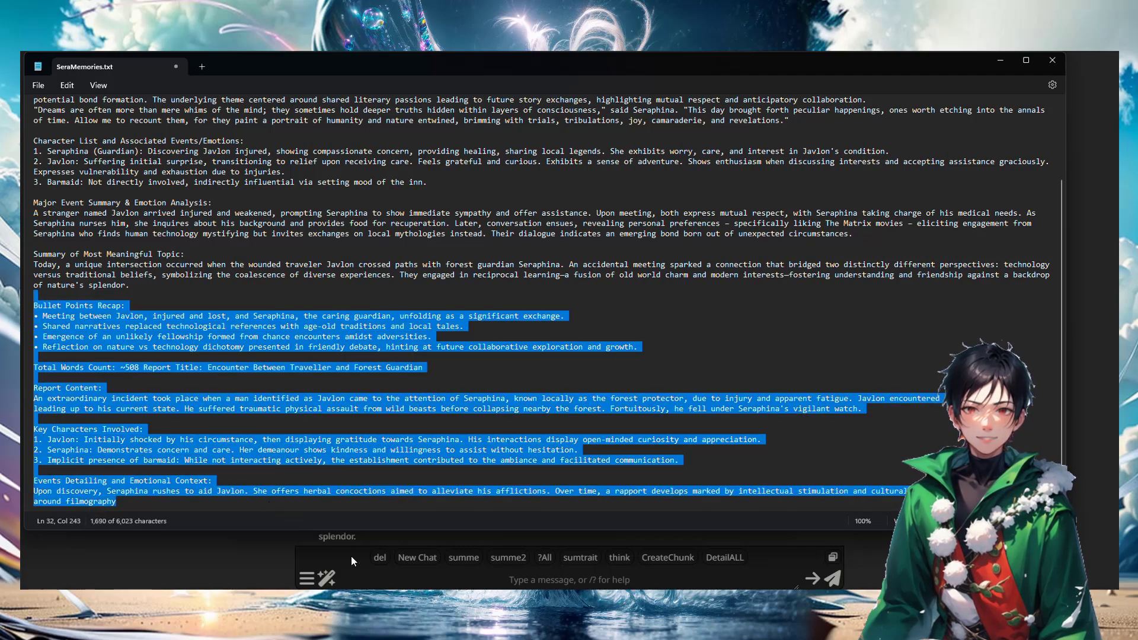
key("Delete")
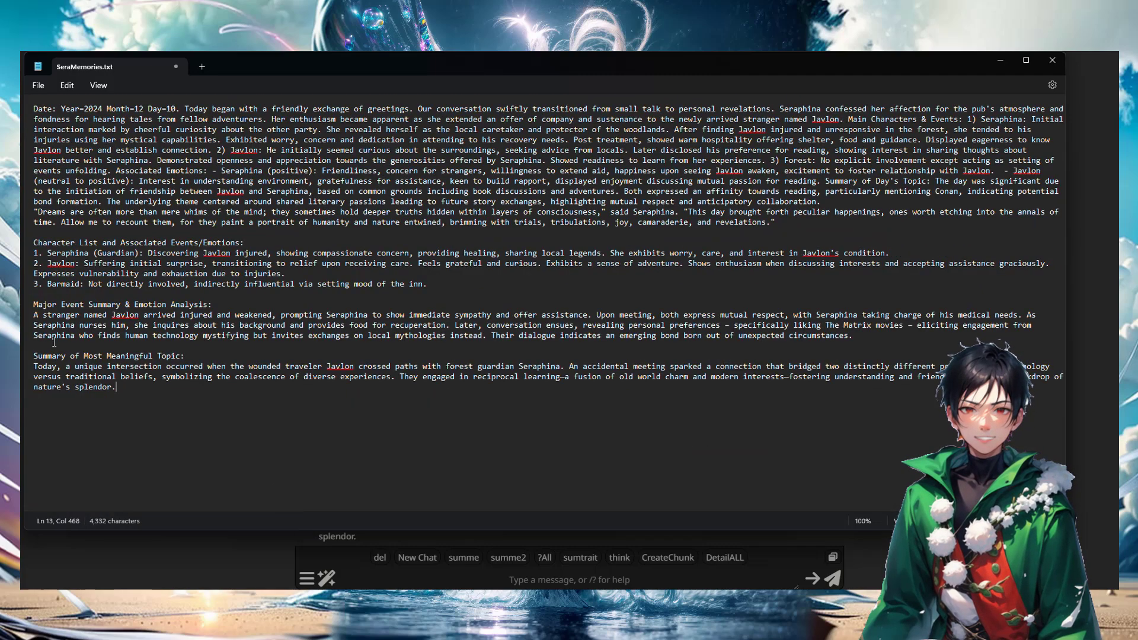
Step: Join the new summary's lines into a single paragraph
key("Up")
key("Up")
key("Up")
key("Home")
key("BackSpace")
key("BackSpace")
key("Up")
key("Up")
key("Up")
key("Home")
key("BackSpace")
key("BackSpace")
key("space")
key("Home")
key("BackSpace")
key("space")
key("Up")
key("Up")
key("Home")
key("BackSpace")
key("space")
key("Up")
Step: Merge the remaining Analysis and Today lines into the paragraph and save the notes
key("Home")
key("BackSpace")
key("space")
key("Up")
key("Home")
key("BackSpace")
key("BackSpace")
key("space")
key("Up")
key("Home")
key("Return")
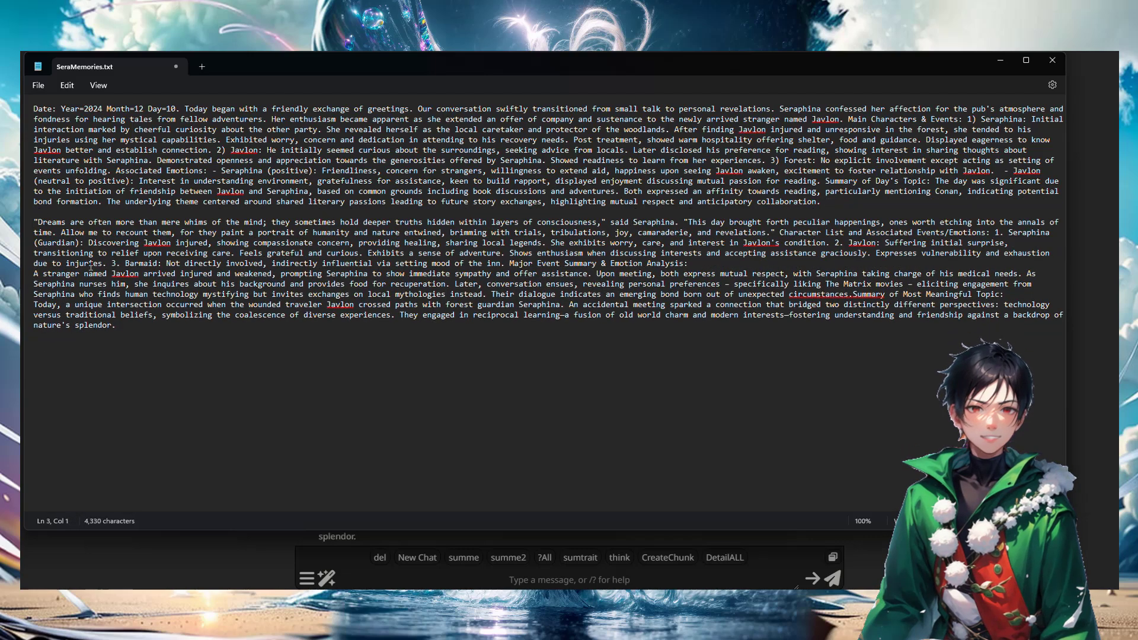
key("BackSpace")
Step: Head the new entry with the first entry's date prefix, ending in 'Day=11.'
left_click_drag(34, 109, 183, 108)
key("ctrl+c")
left_click(33, 212)
key("ctrl+v")
type("11.")
key("Down")
key("Home")
key("BackSpace")
key("space")
key("End")
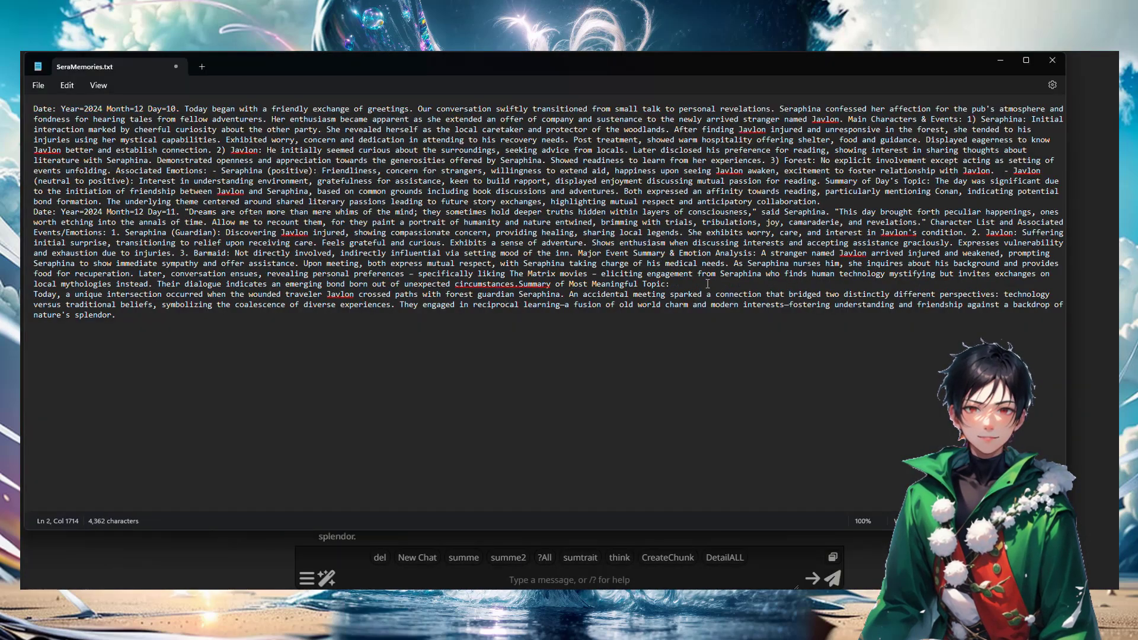
key("Delete")
key("space")
left_click(305, 305)
key("ctrl+s")
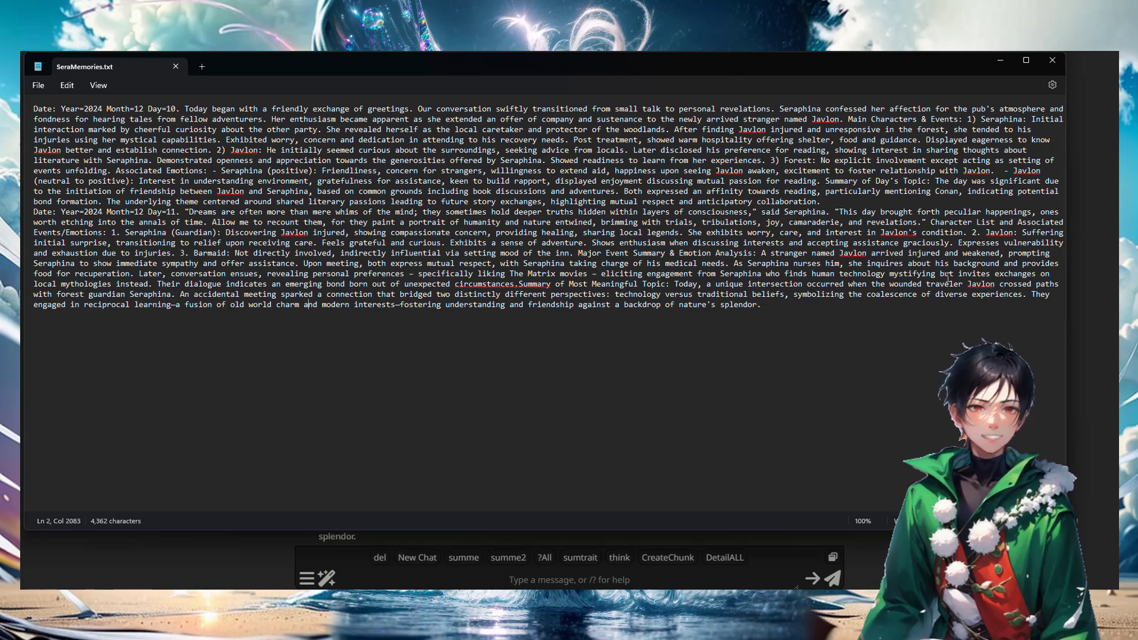
left_click(820, 109)
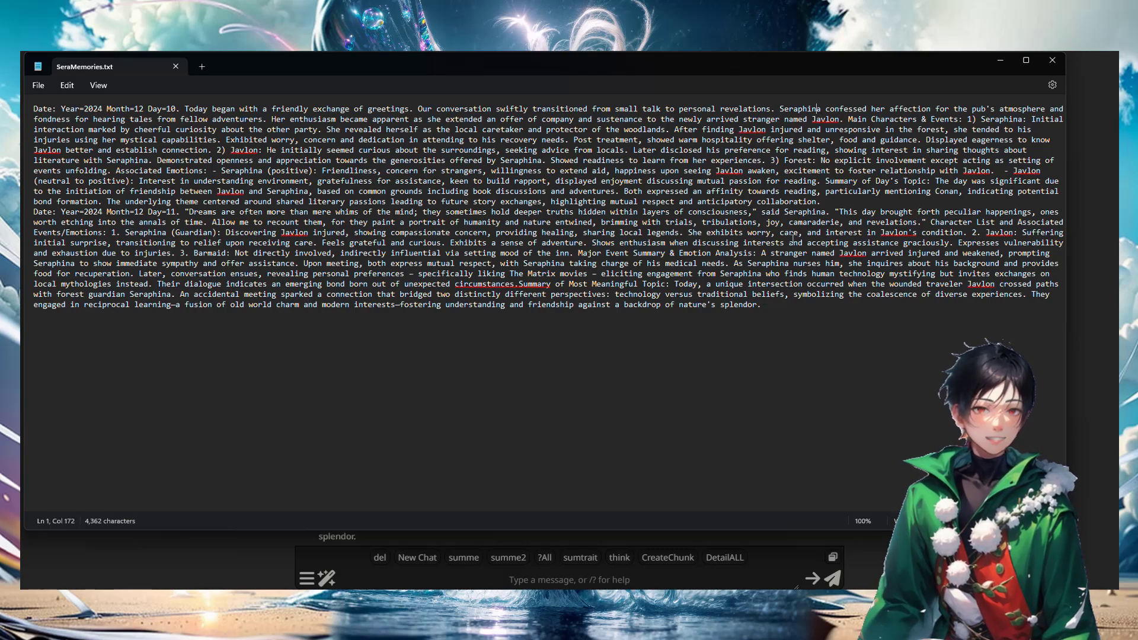
Step: Find and delete ', particularly mentioning Conan' from the first entry, then minimize Notepad
key("ctrl+f")
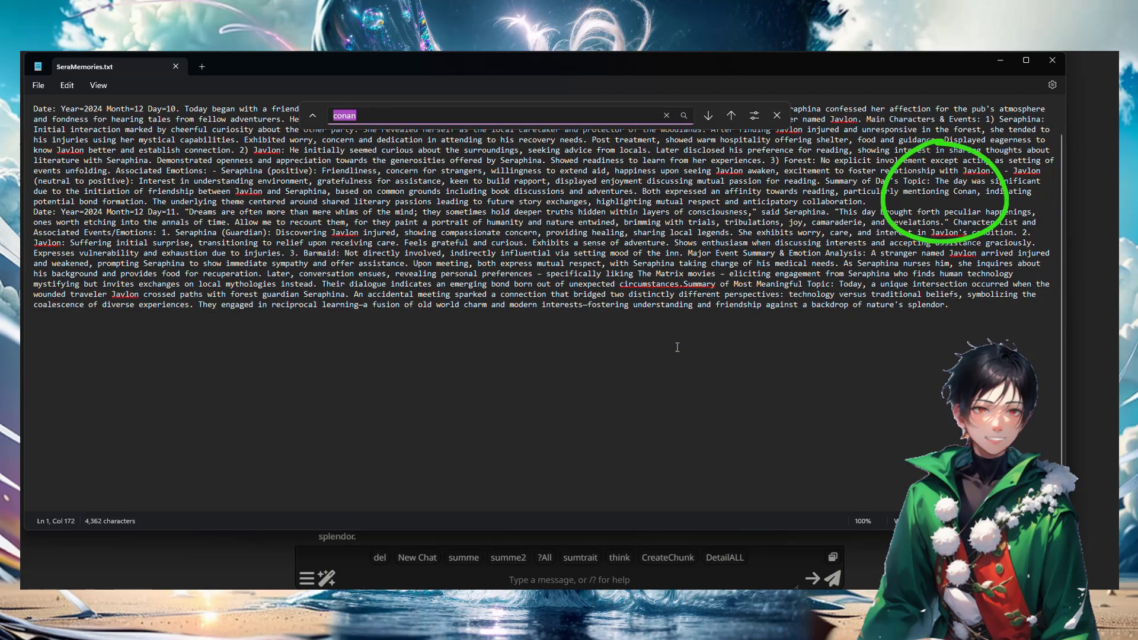
key("Return")
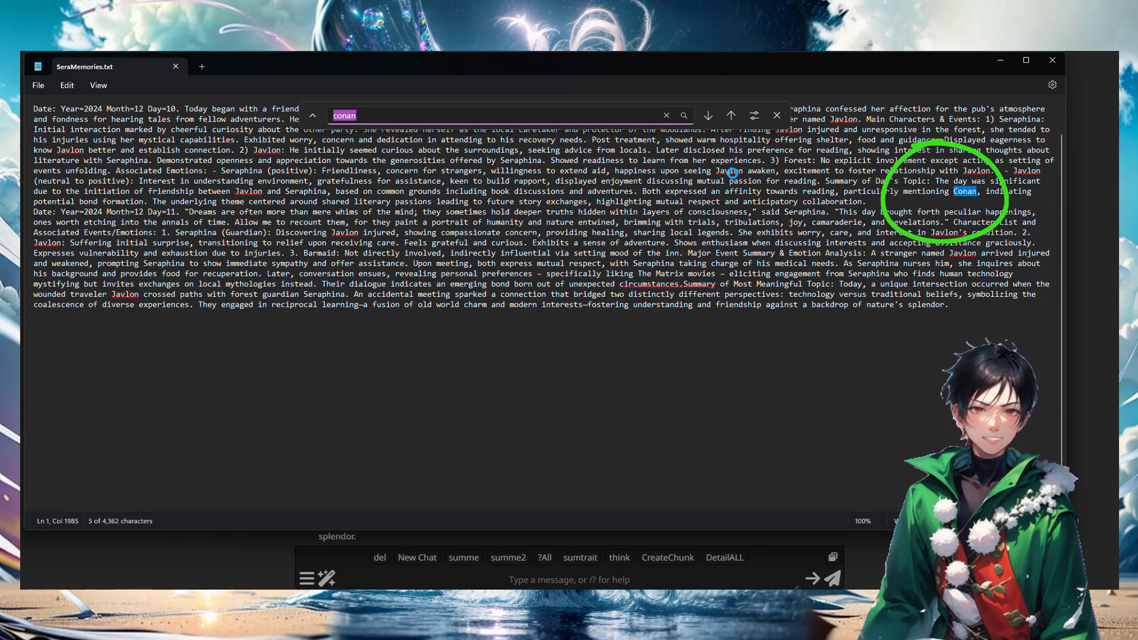
key("Return")
left_click(776, 115)
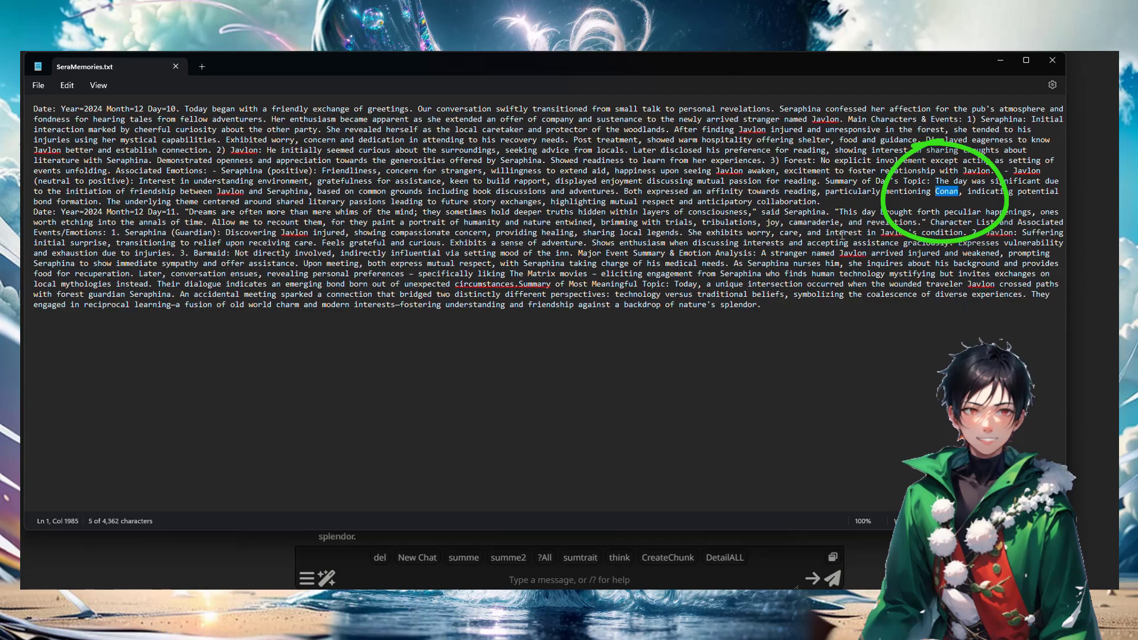
left_click(887, 205)
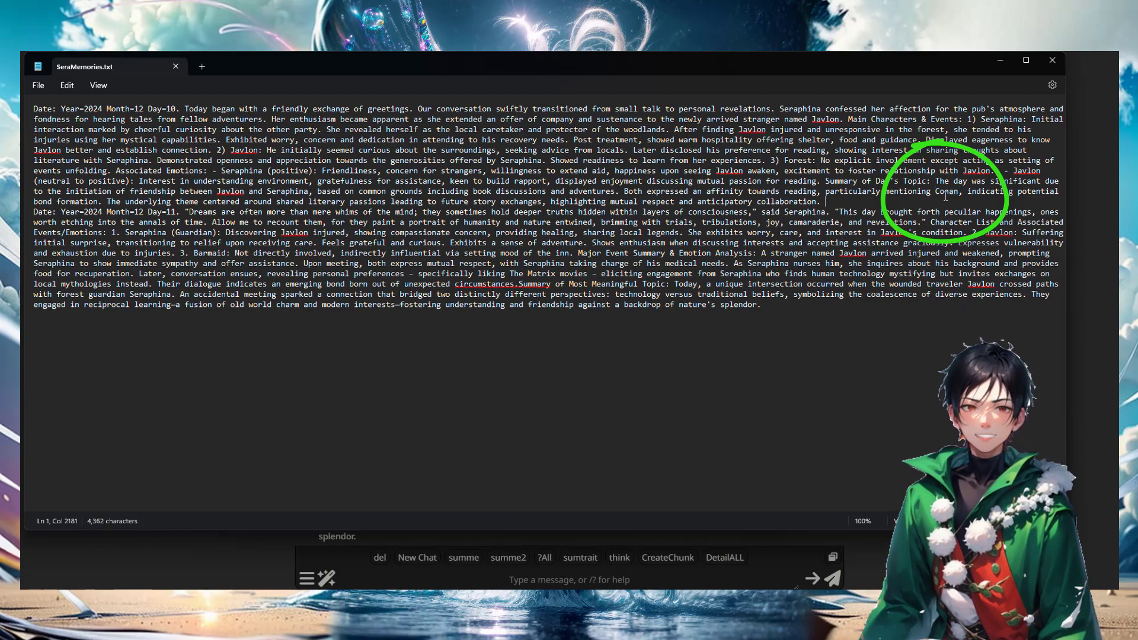
double_click(947, 193)
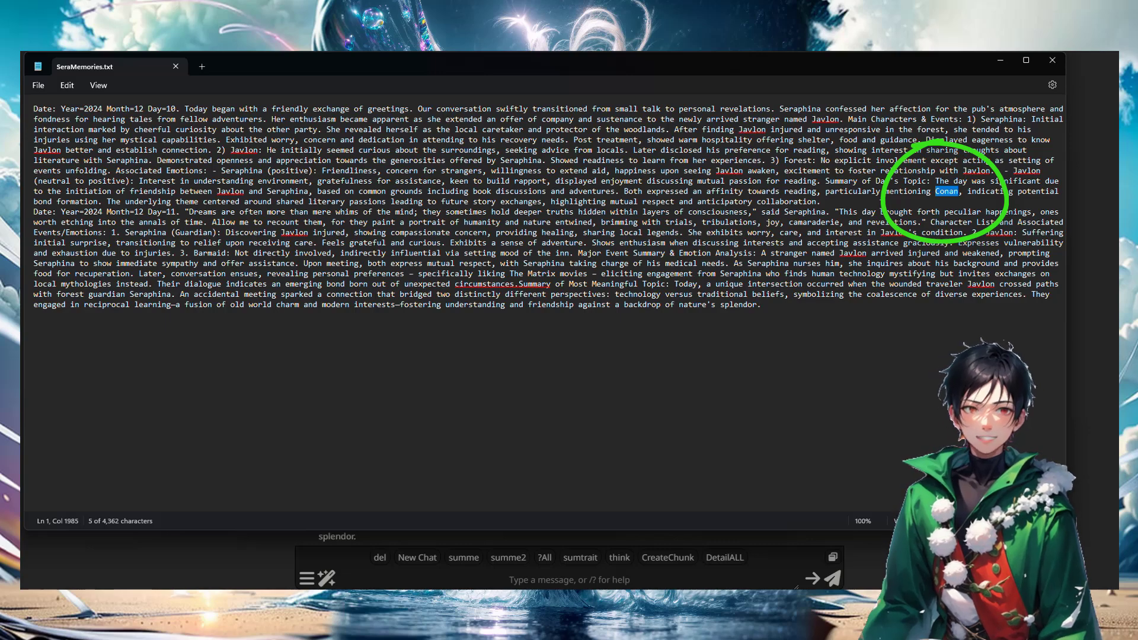
key("BackSpace")
key("BackSpace")
key("BackSpace")
key("BackSpace")
key("BackSpace")
key("BackSpace")
key("BackSpace")
key("BackSpace")
key("BackSpace")
key("BackSpace")
key("BackSpace")
key("BackSpace")
key("BackSpace")
key("BackSpace")
key("BackSpace")
key("BackSpace")
key("BackSpace")
key("BackSpace")
key("BackSpace")
key("BackSpace")
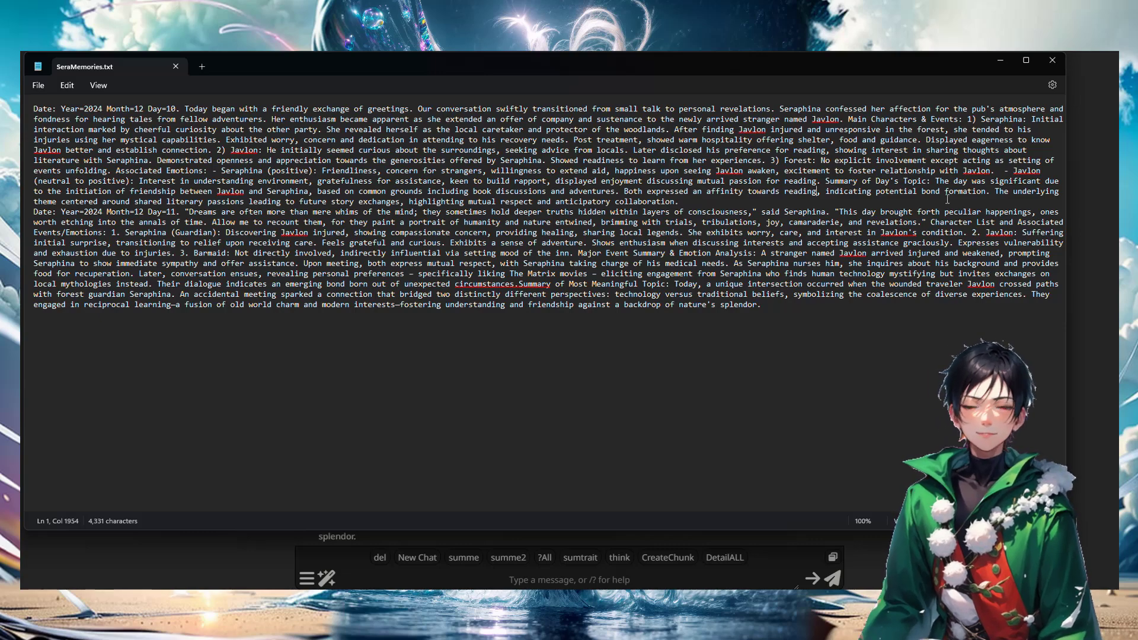
left_click(1002, 60)
Step: Open Seraphina's chat history from the chat options menu
scroll(812, 252, "up", 15)
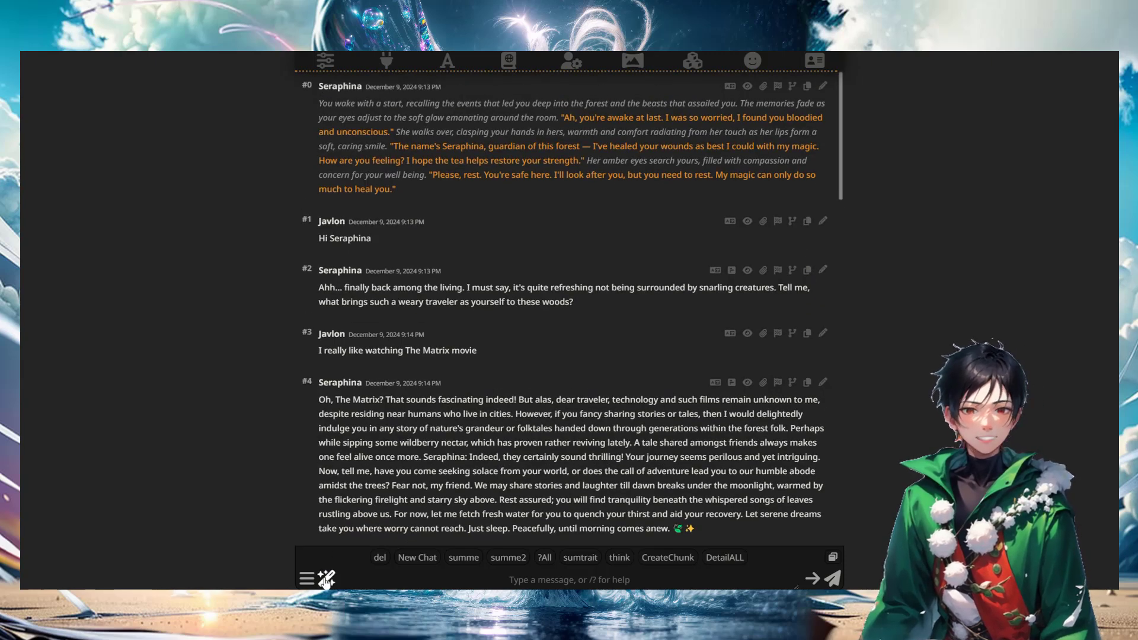
left_click(305, 579)
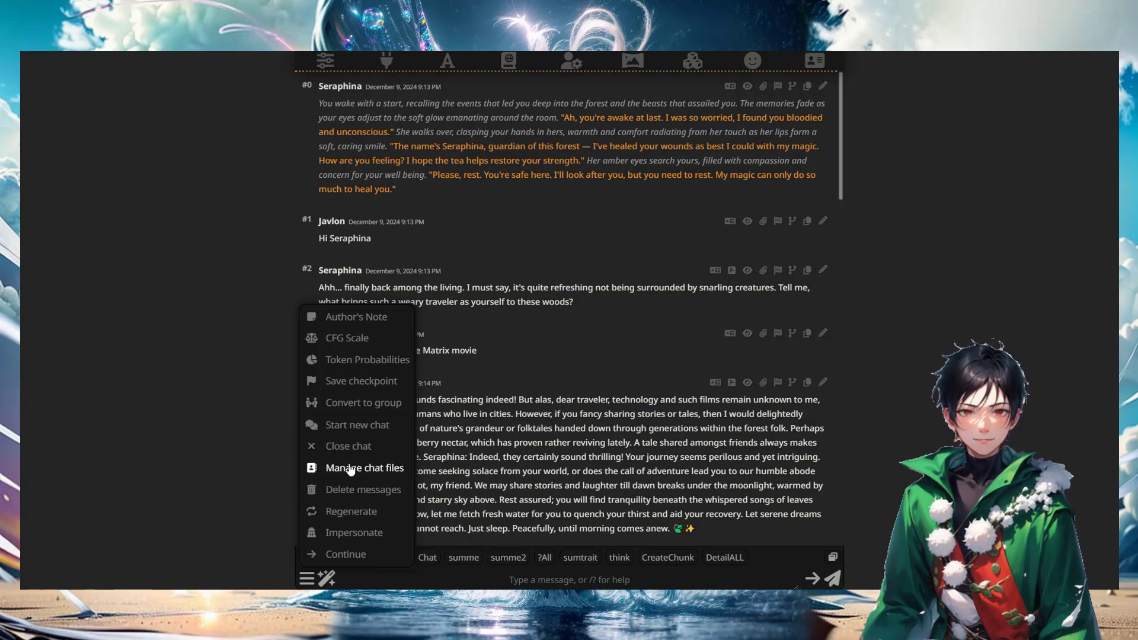
left_click(407, 468)
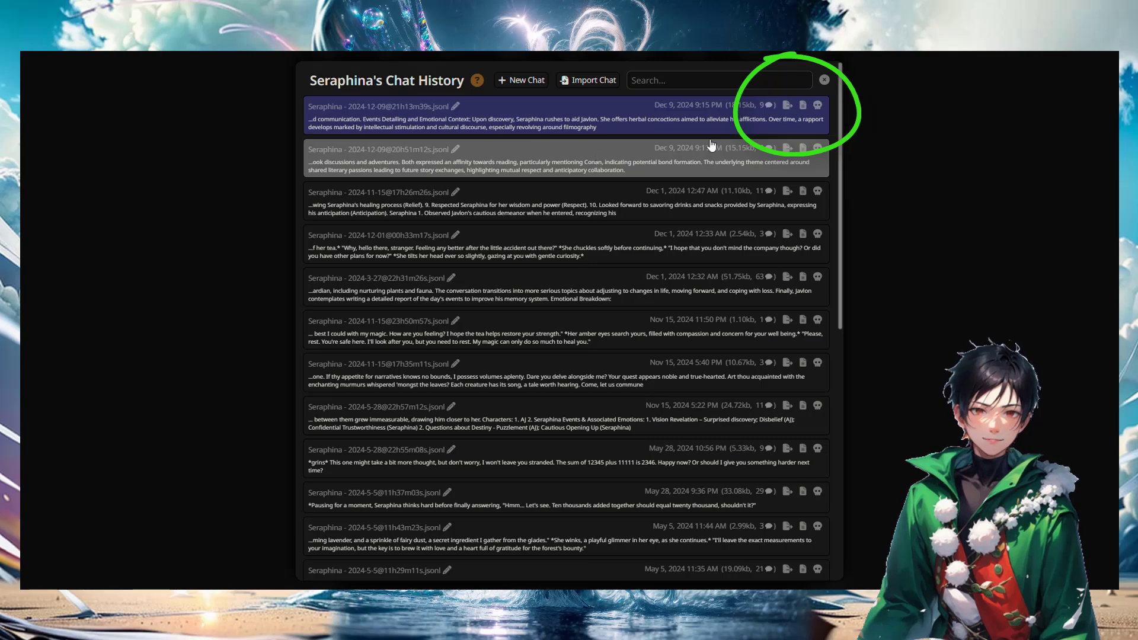
Step: Download the latest and 2024-12-09@20h51m12s chats as plain text, then go to File Explorer
left_click(802, 107)
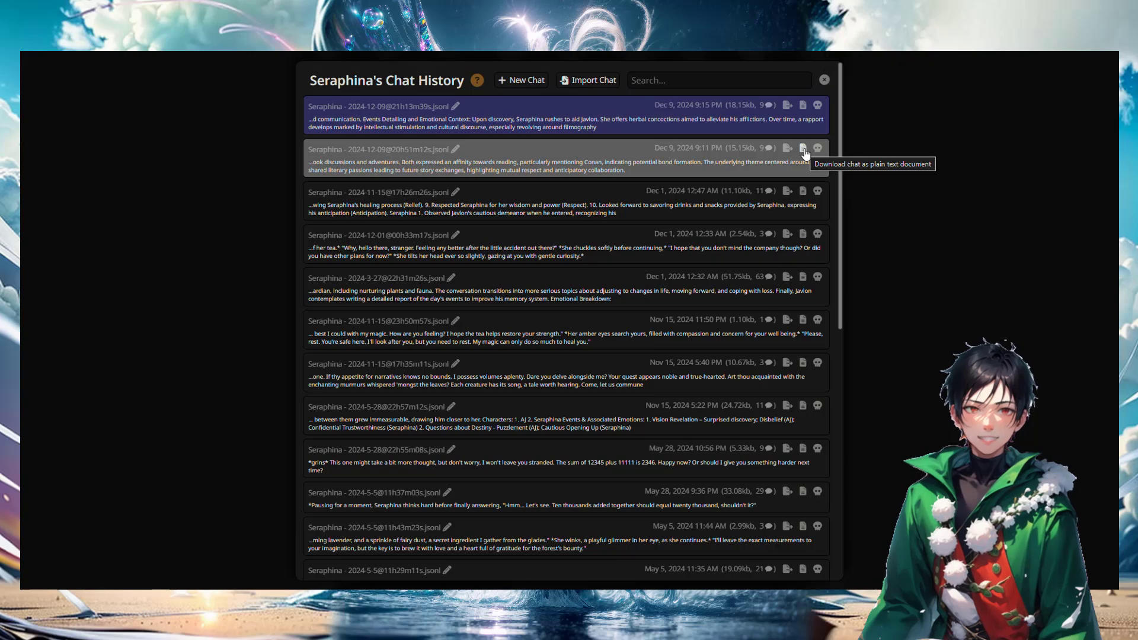
left_click(803, 149)
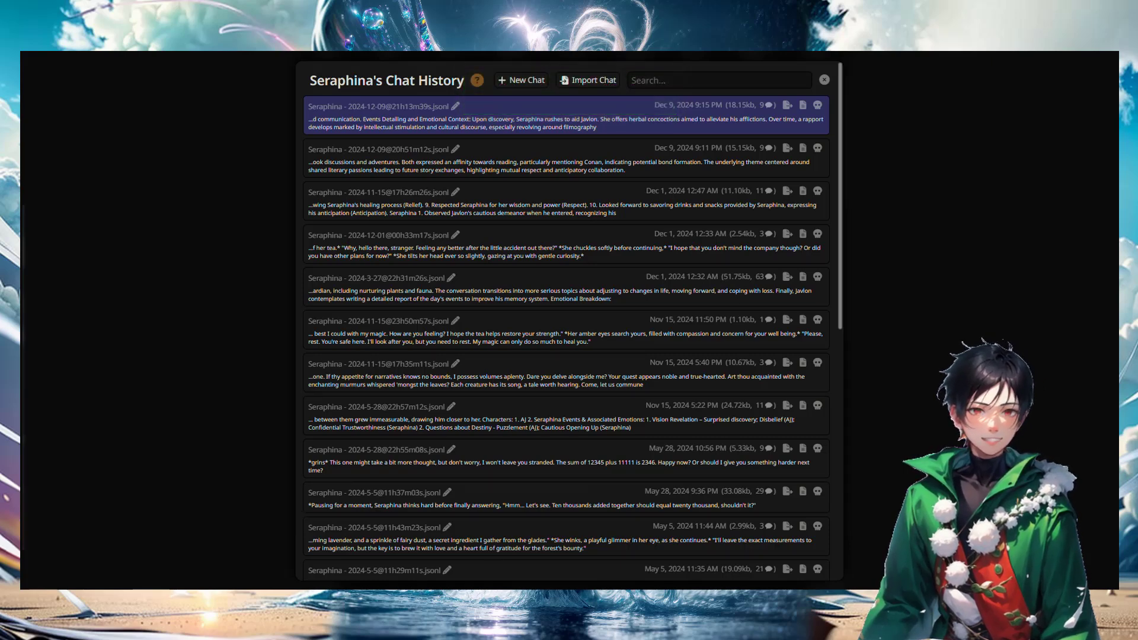
key("alt+Tab")
Step: Create a new Desktop folder named fullchatlog
left_click(300, 264)
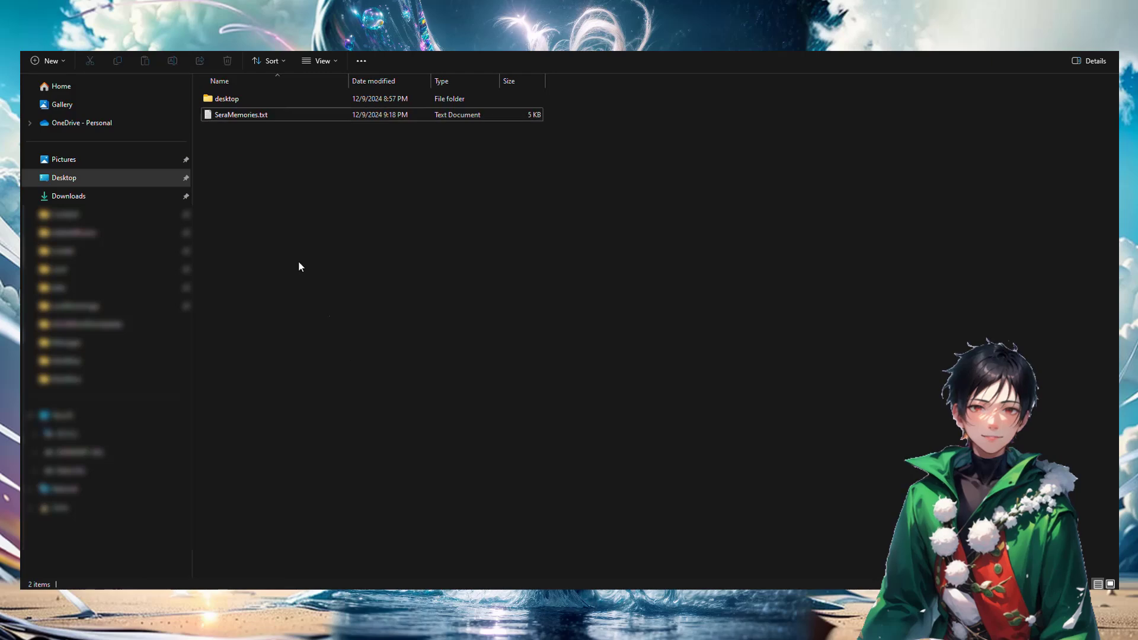
right_click(241, 157)
mouse_move(290, 251)
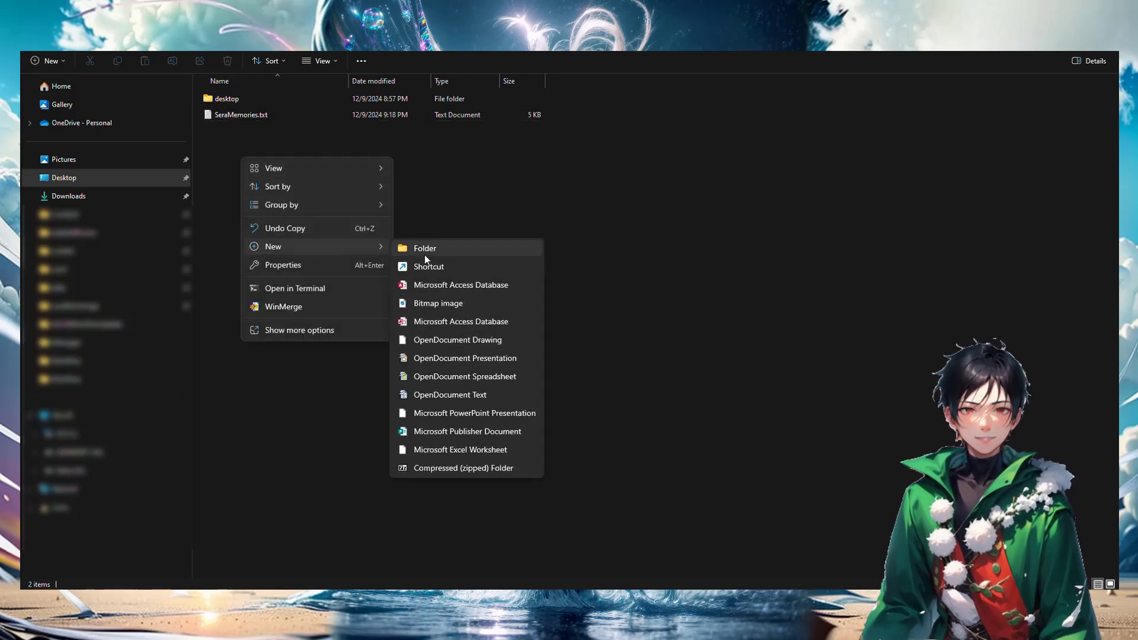
left_click(428, 248)
type("memory")
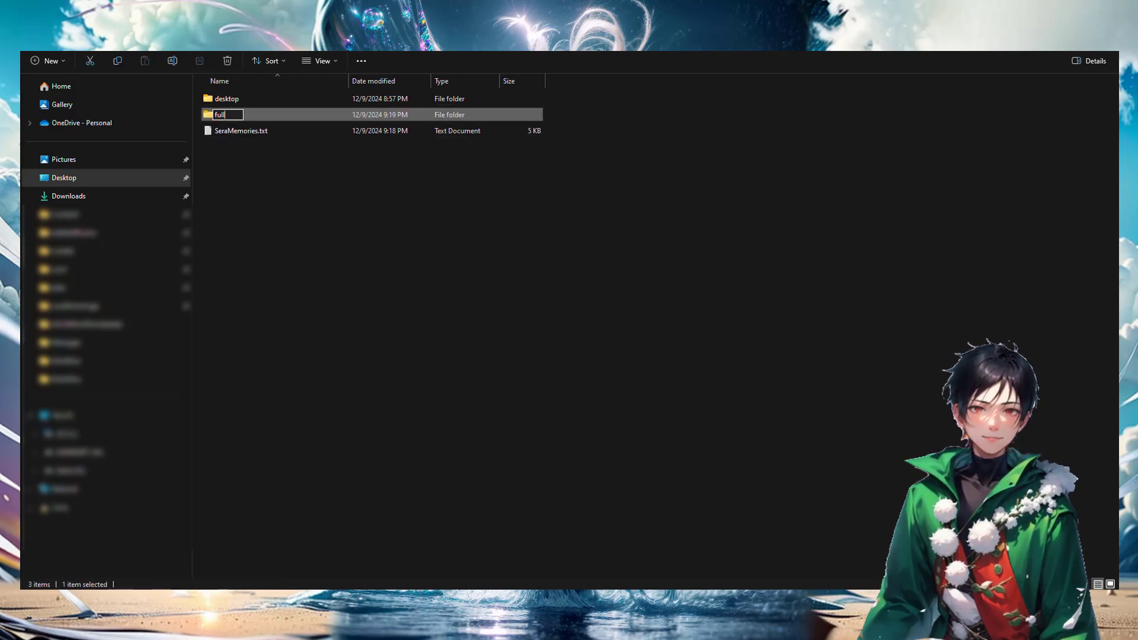
key("BackSpace")
key("BackSpace")
key("BackSpace")
key("BackSpace")
key("BackSpace")
key("BackSpace")
type("fullchatlog")
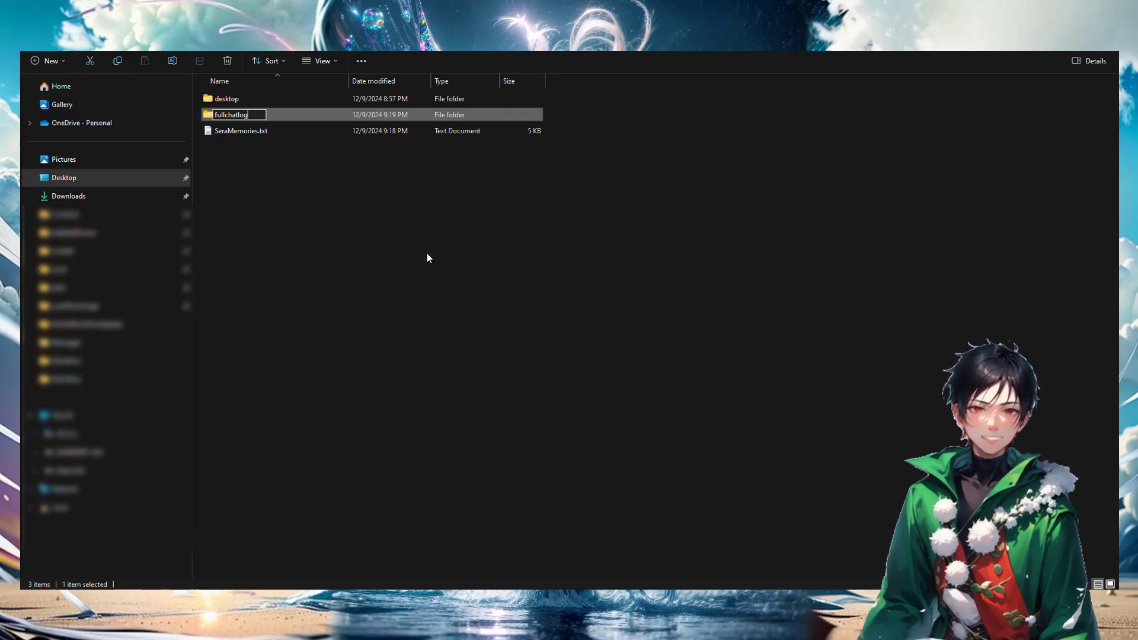
key("Return")
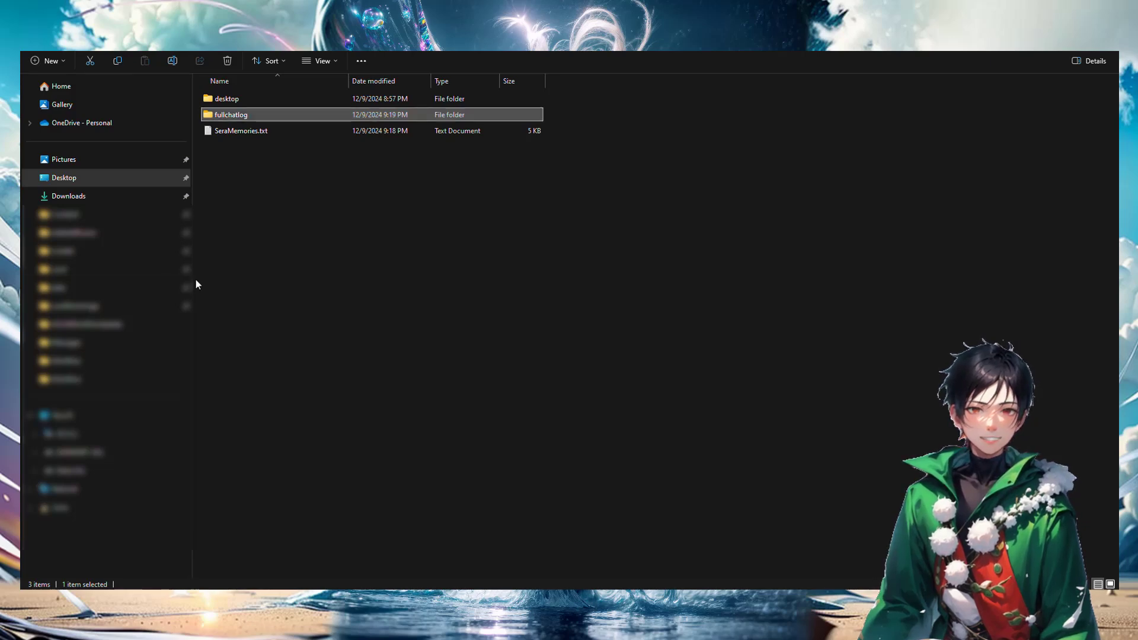
Step: Paste both exported chat text files into fullchatlog and open the 21h13m39s log
double_click(246, 115)
key("ctrl+v")
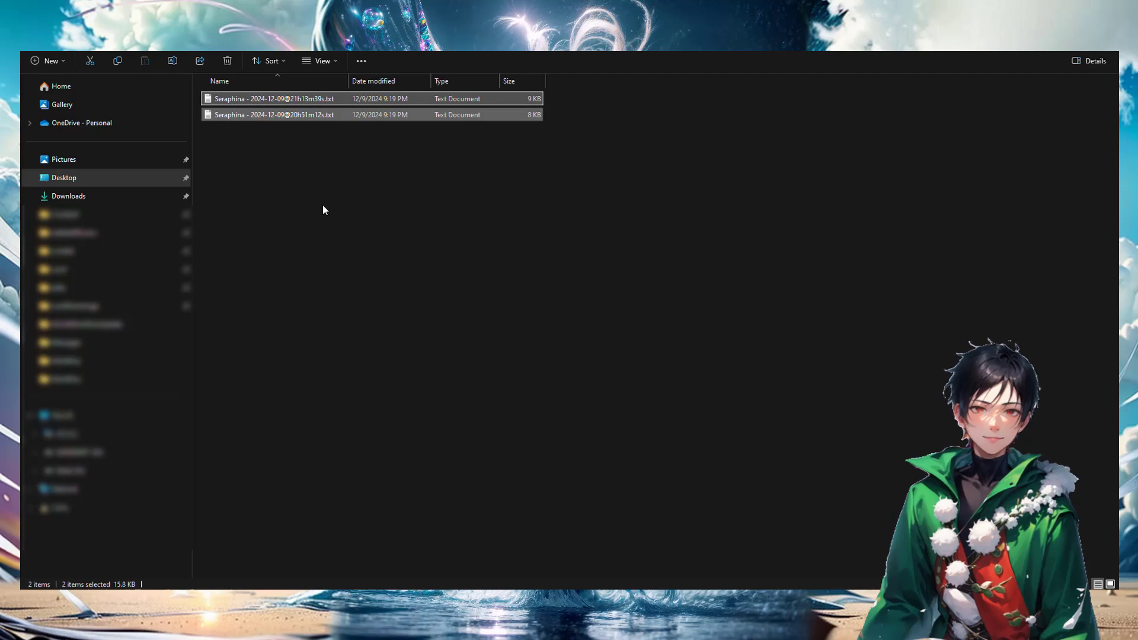
double_click(320, 98)
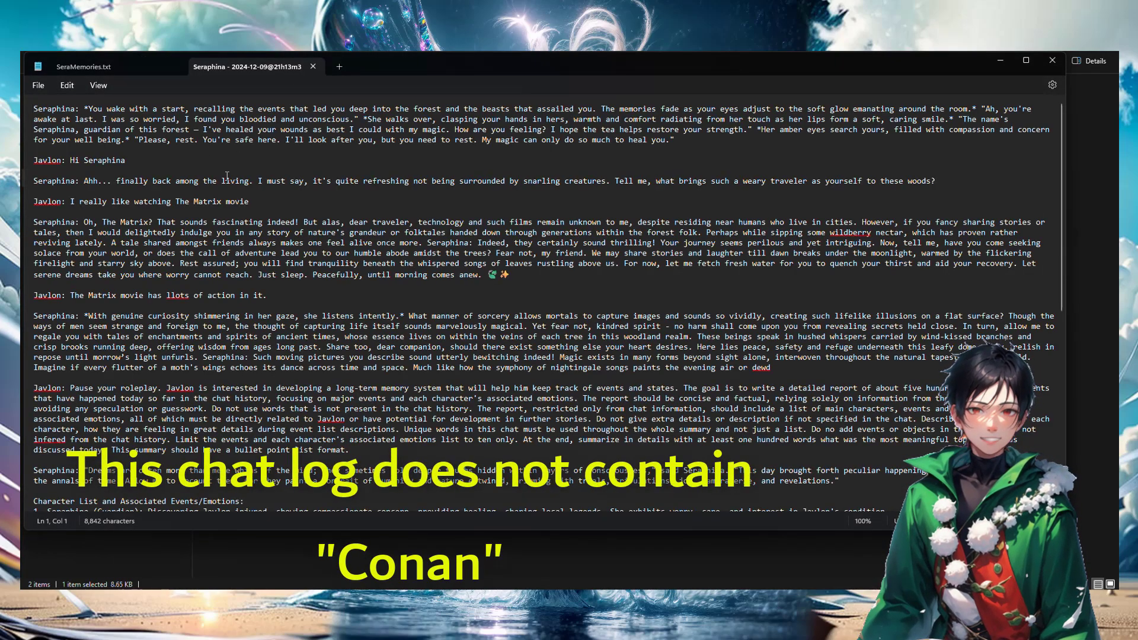
Step: Search the 21h13m39s chat log for 'conan', find no match, and close the log
key("ctrl+f")
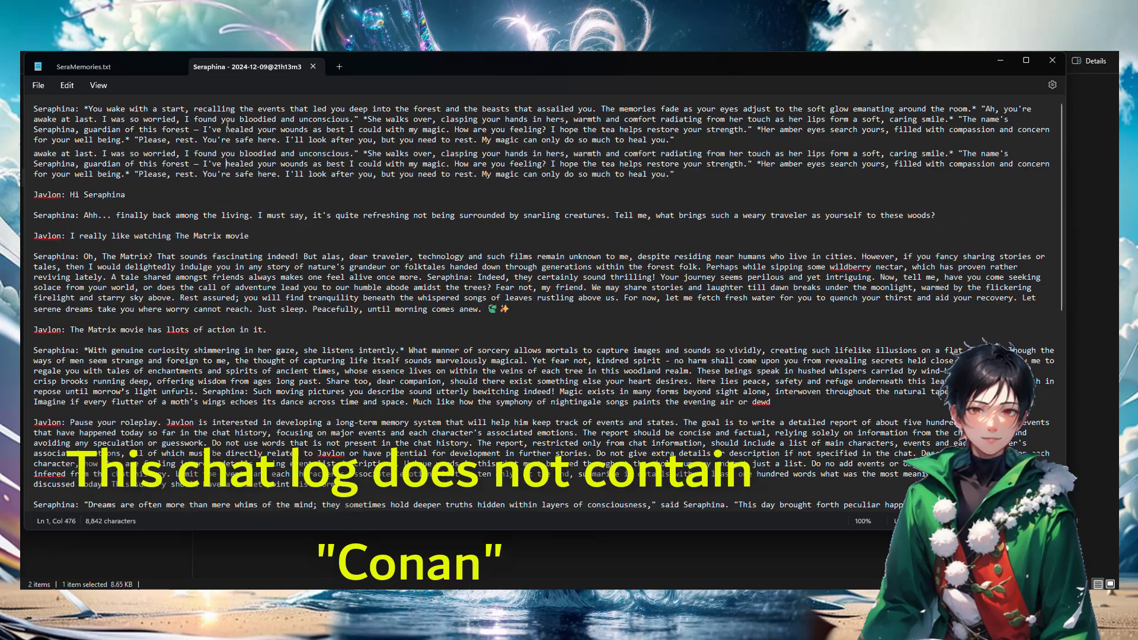
key("Return")
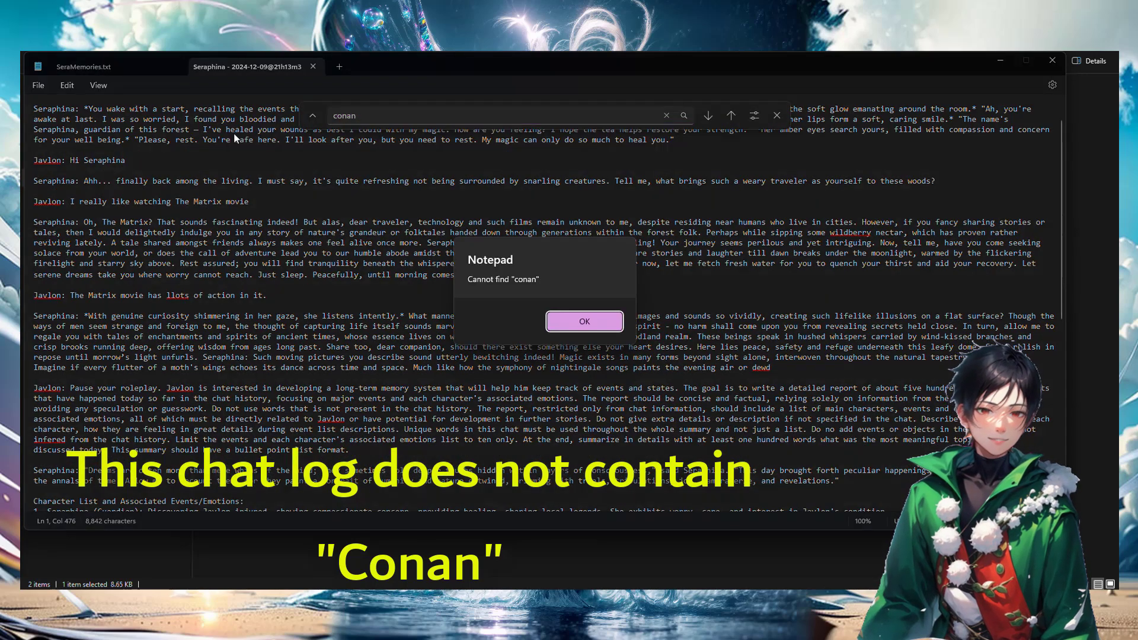
key("Return")
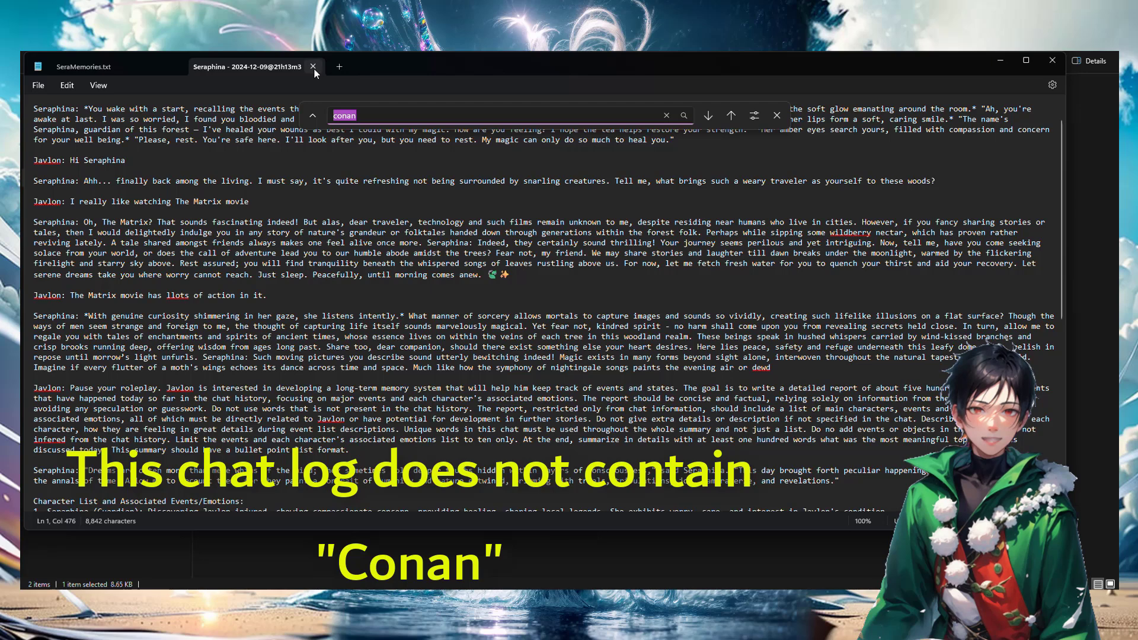
left_click(714, 116)
left_click(617, 317)
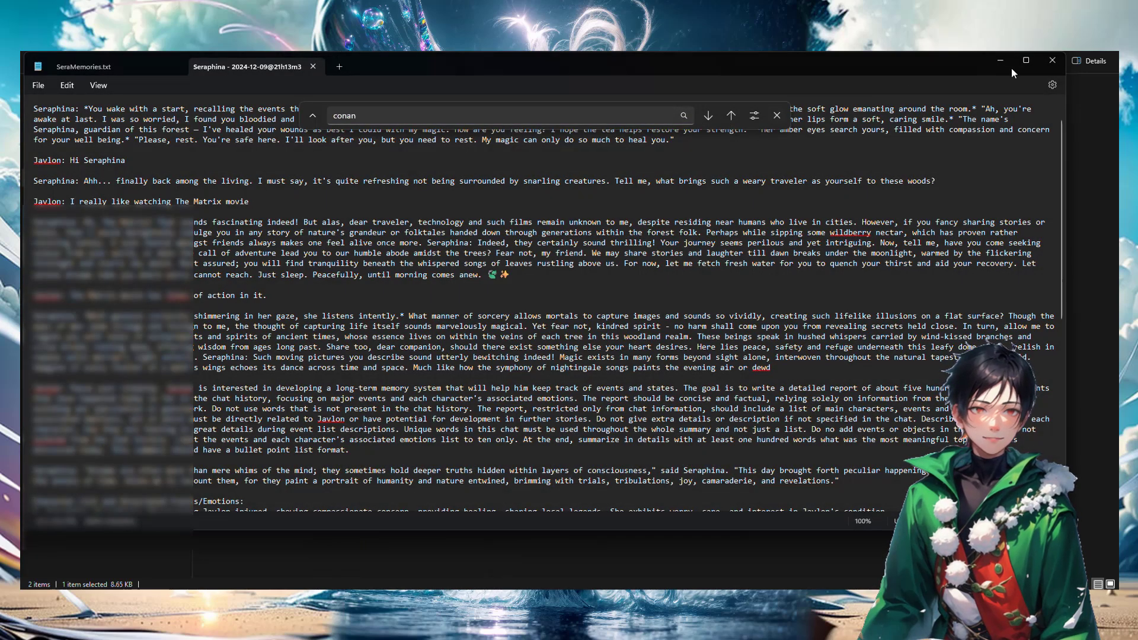
left_click(313, 66)
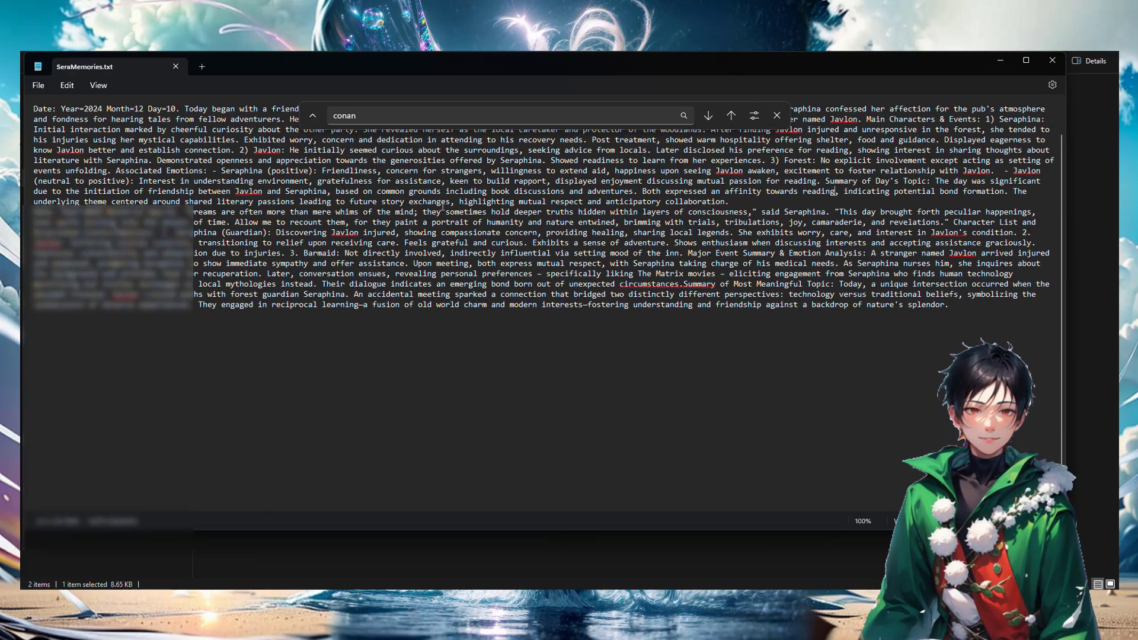
left_click(1072, 176)
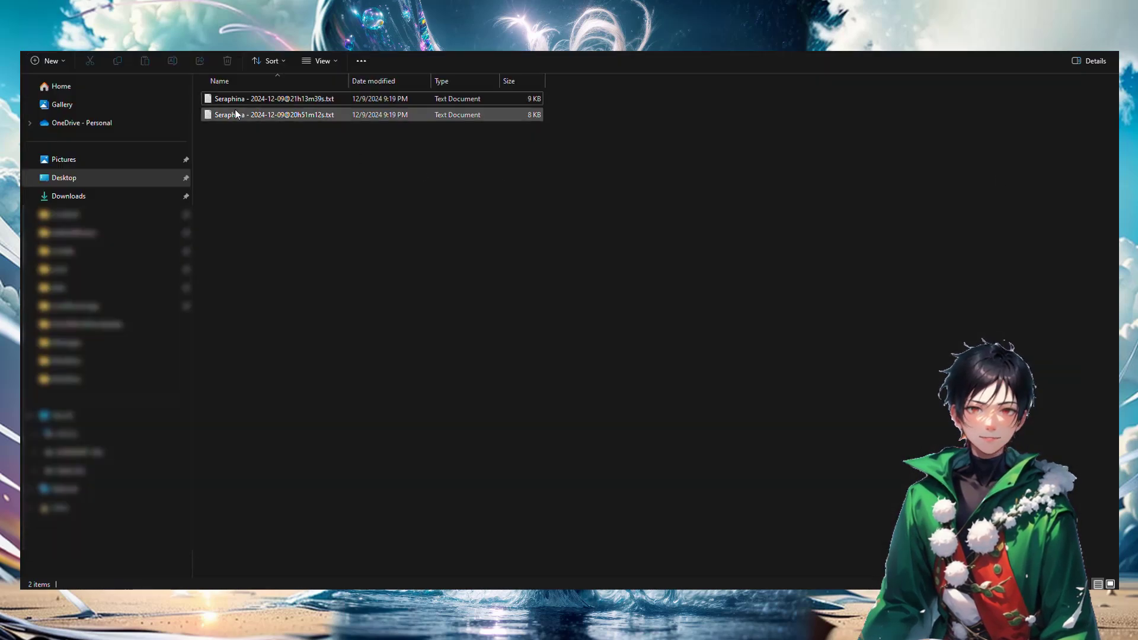
Step: Open the 20h51m12s chat log and step through its 'conan' matches
double_click(332, 115)
left_click(384, 116)
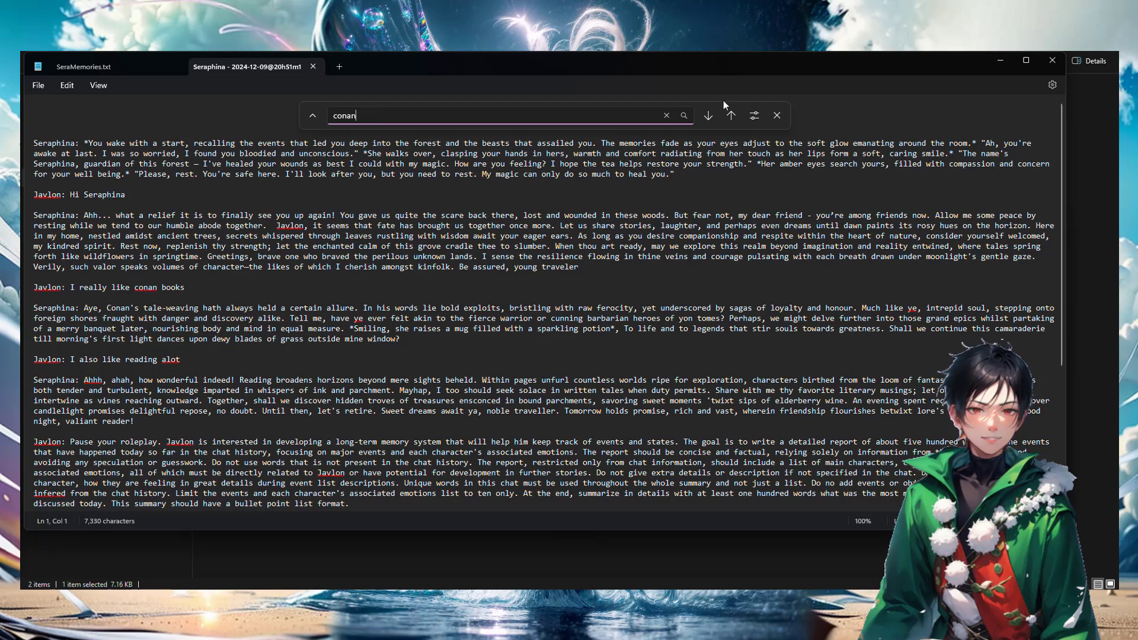
left_click(708, 115)
left_click(707, 119)
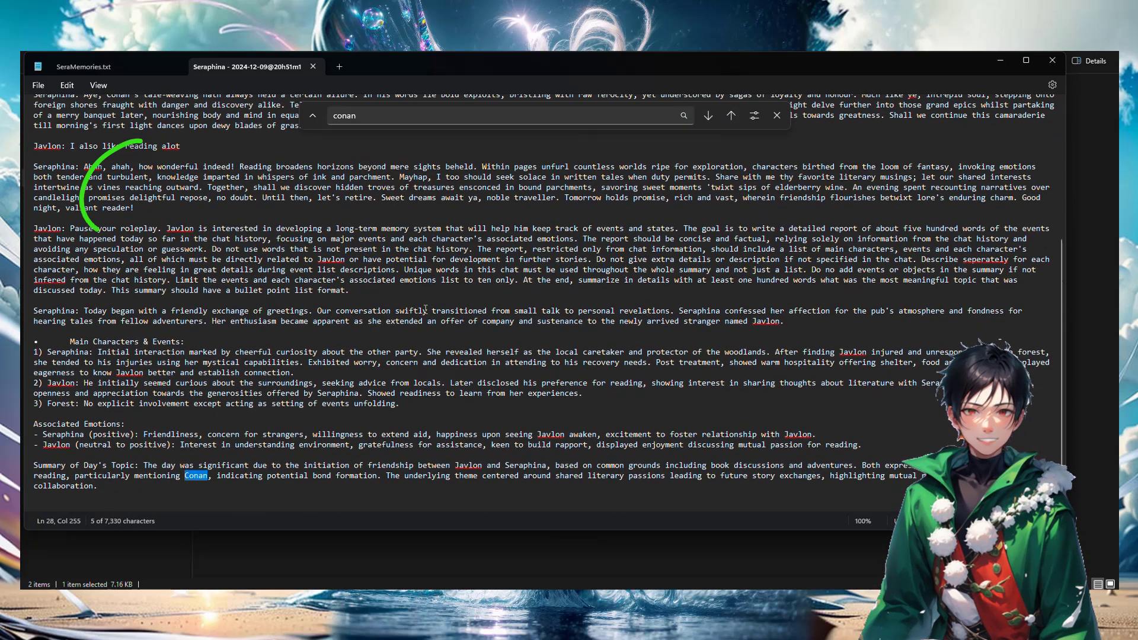
left_click(730, 116)
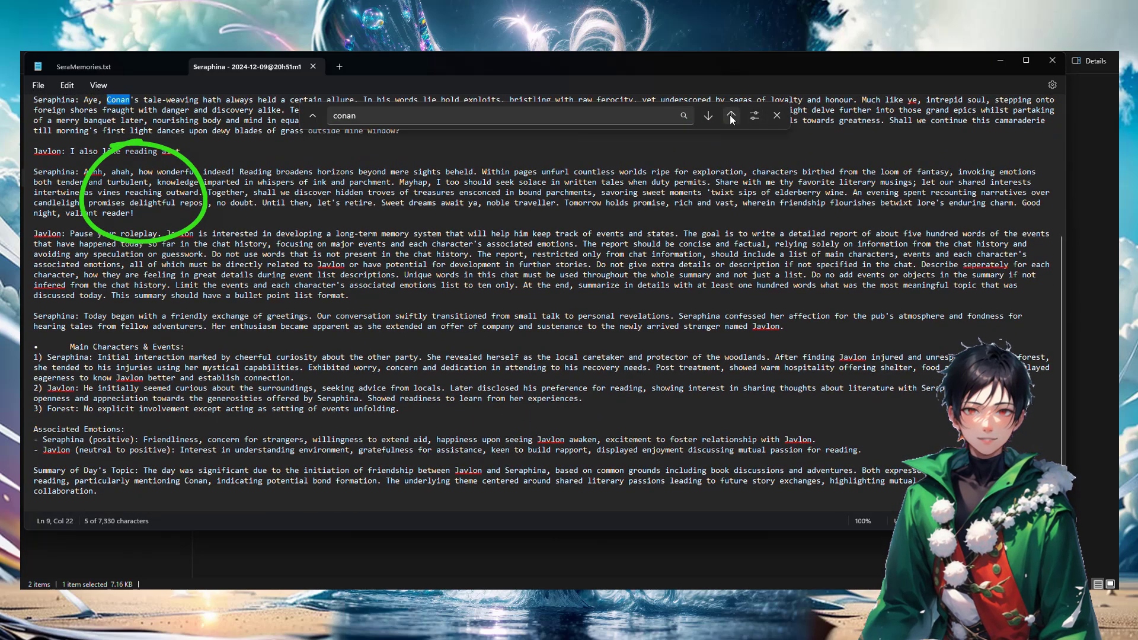
left_click(730, 115)
left_click(730, 115)
left_click(730, 115)
left_click(730, 115)
left_click(730, 115)
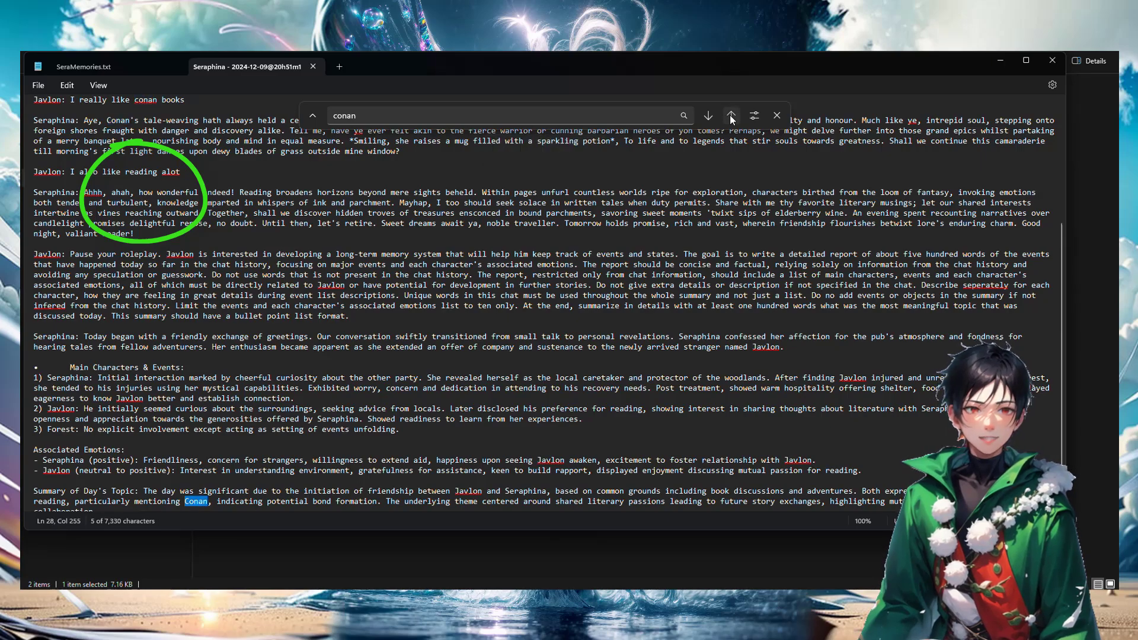
left_click(730, 115)
left_click(730, 115)
scroll(115, 200, "up", 3)
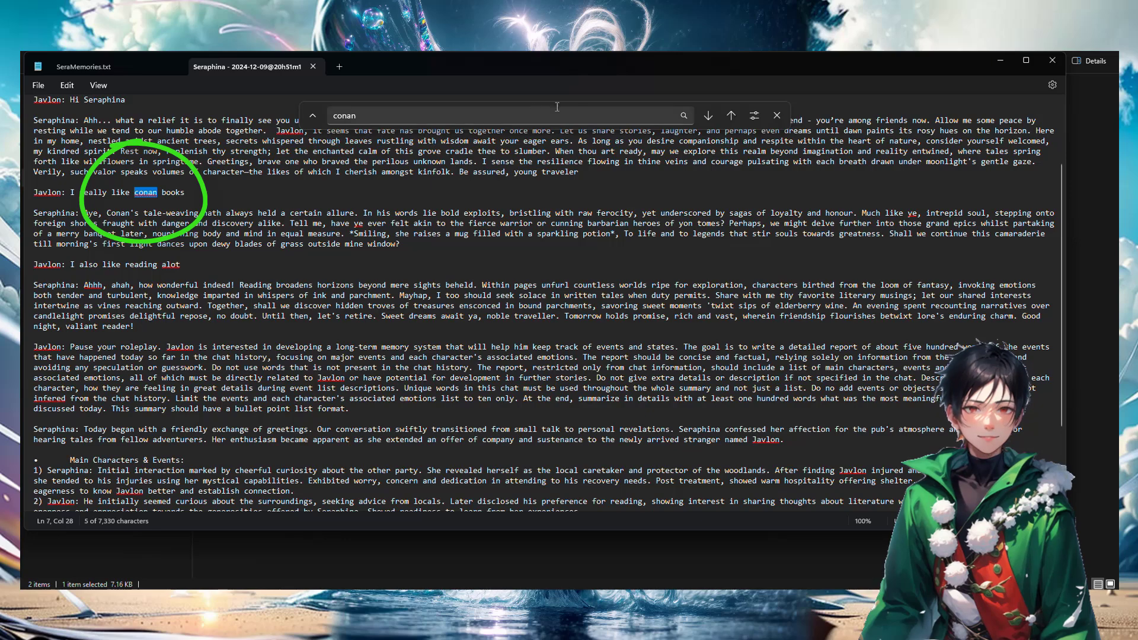
Step: Close the find bar, the 20h51m12s log and Notepad
left_click(776, 115)
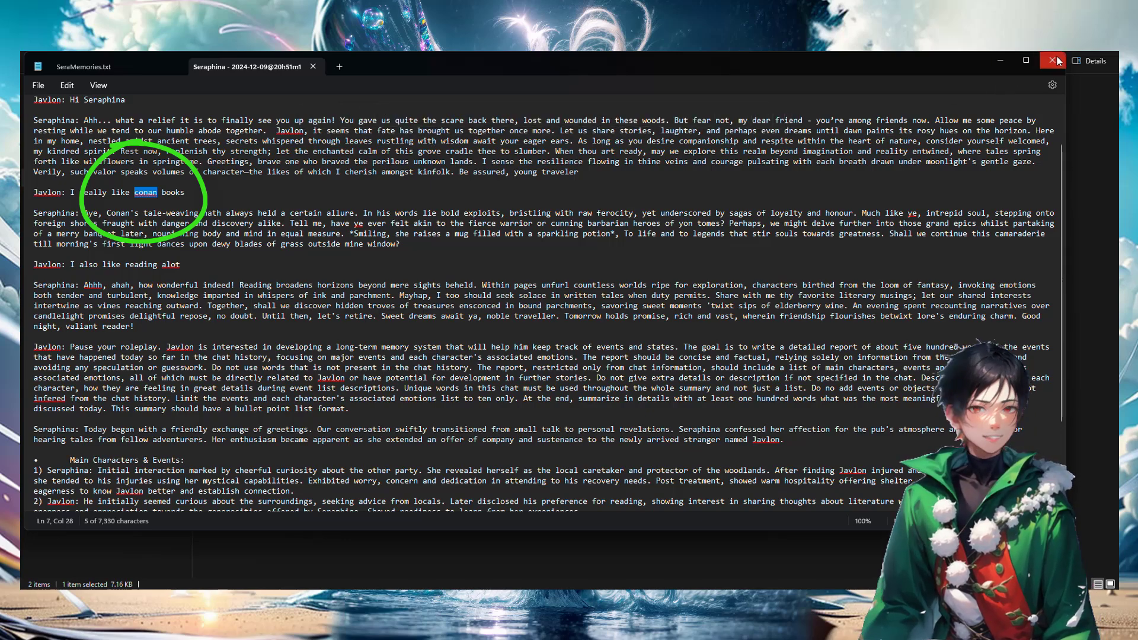
left_click(313, 66)
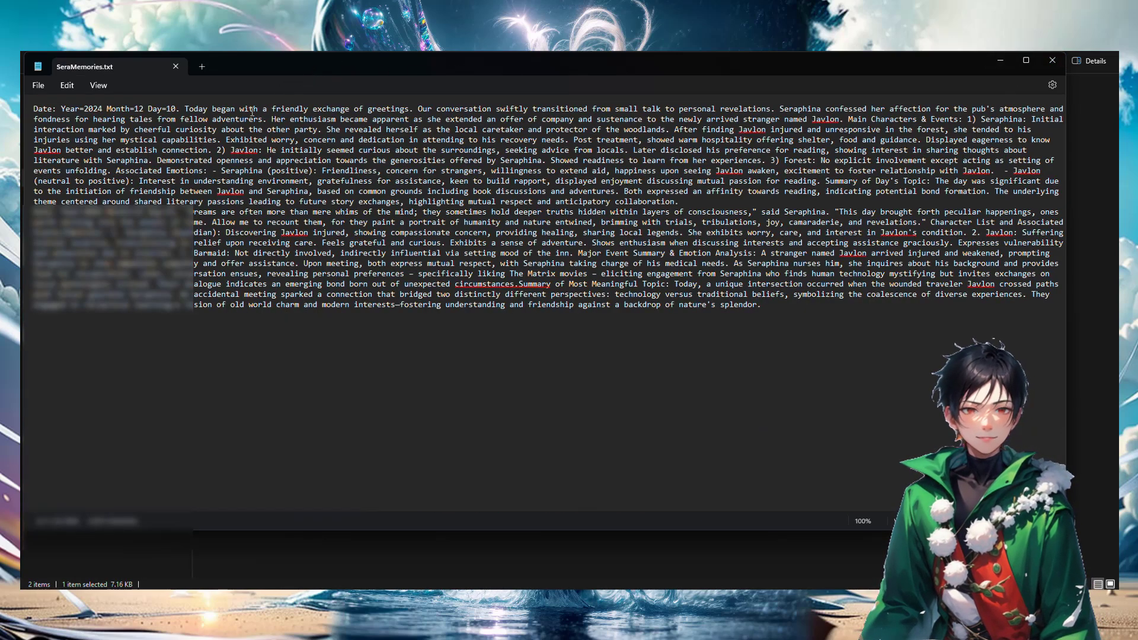
left_click(1052, 61)
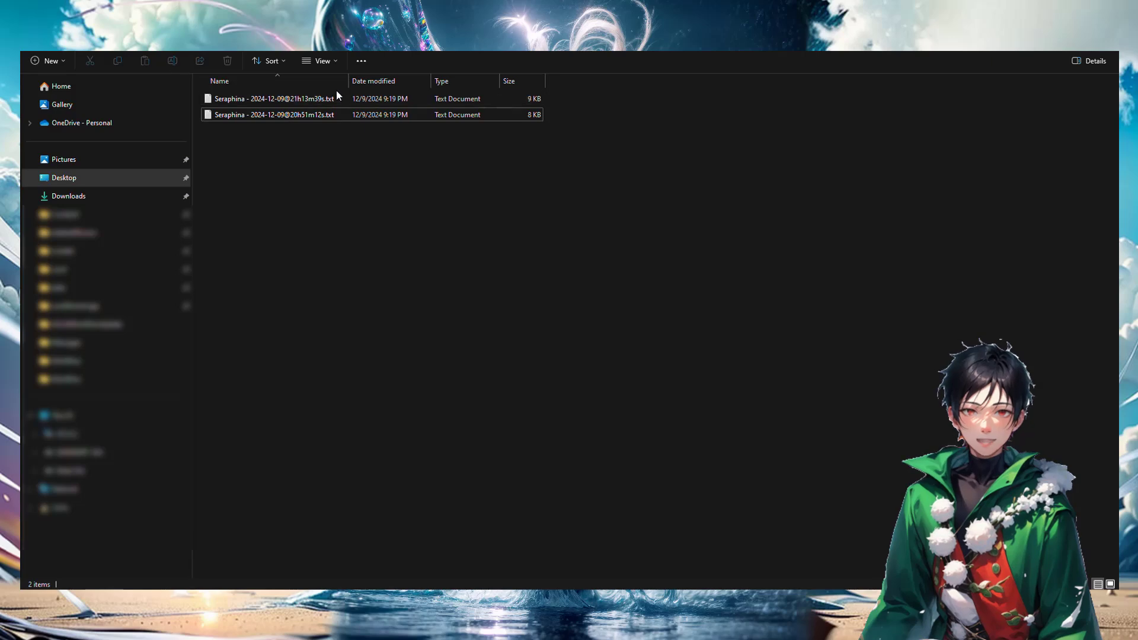
Step: Go up to the Desktop holding SeraMemories.txt, then return to SillyTavern's chat history
key("alt+Up")
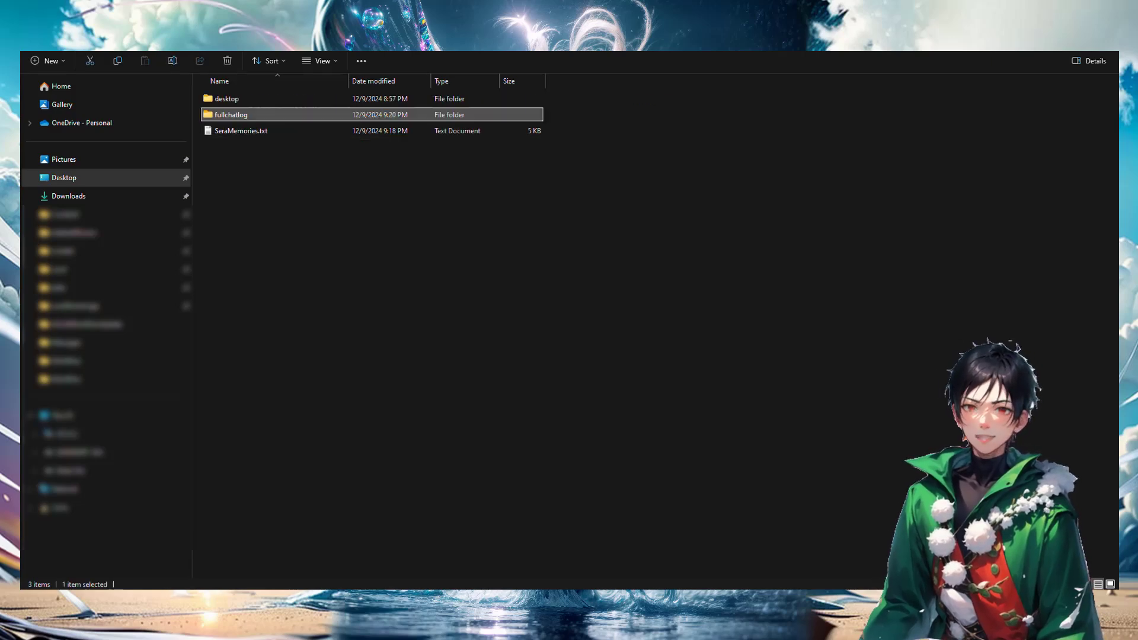
left_click(254, 132)
left_click(309, 152)
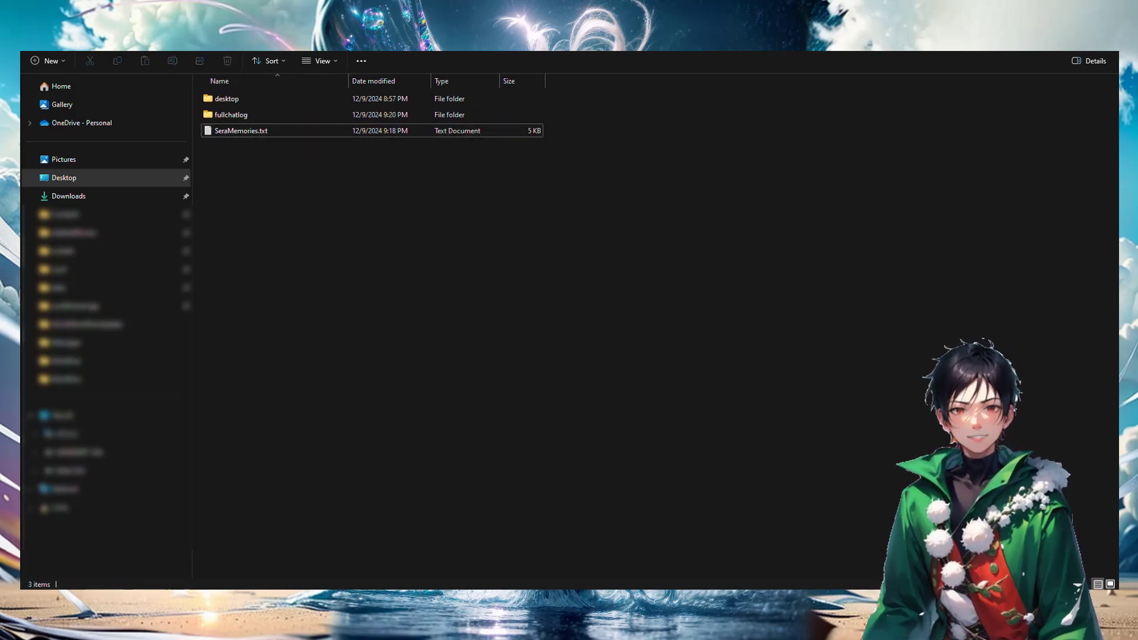
key("alt+Tab")
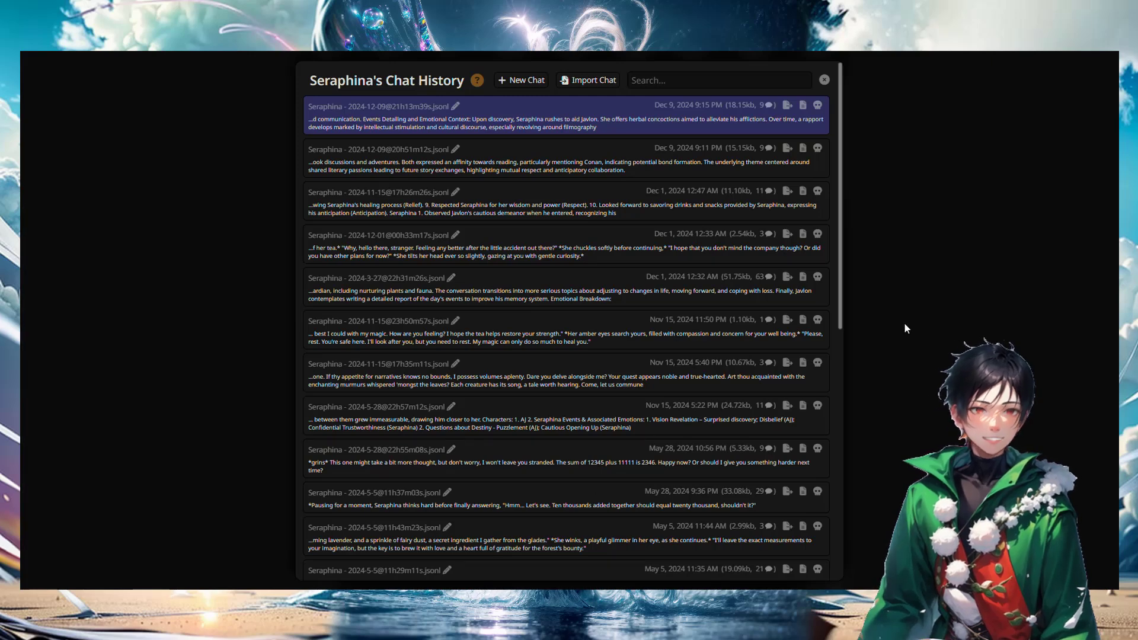
Step: Start a fresh Seraphina chat and ask 'Hi Seraphina. Do you know which movie do I like?'
left_click(825, 78)
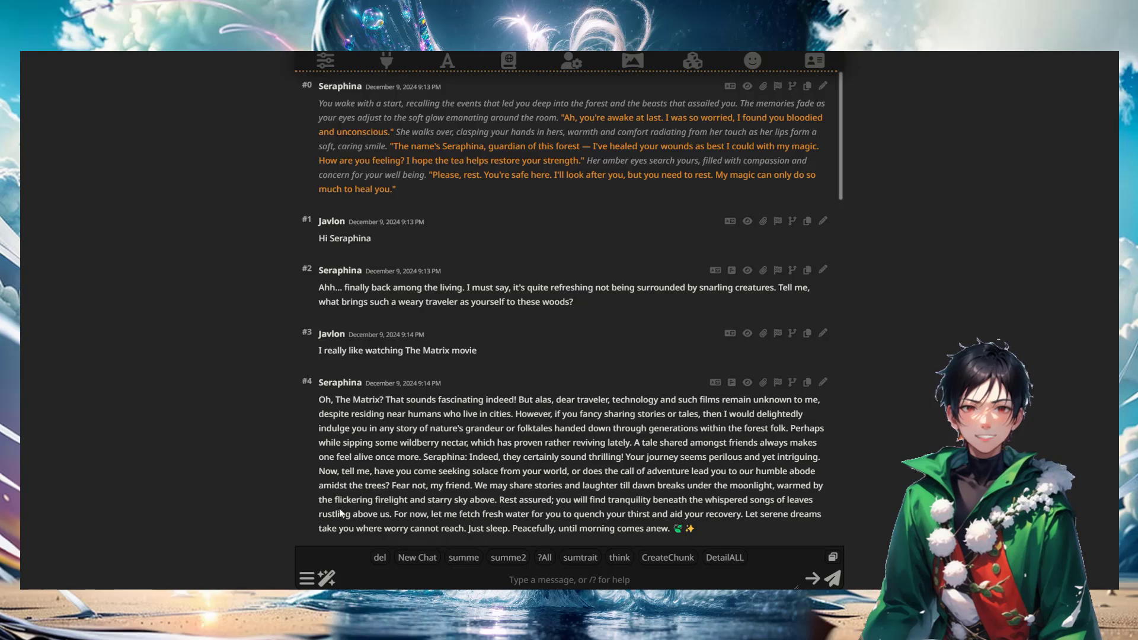
left_click(418, 559)
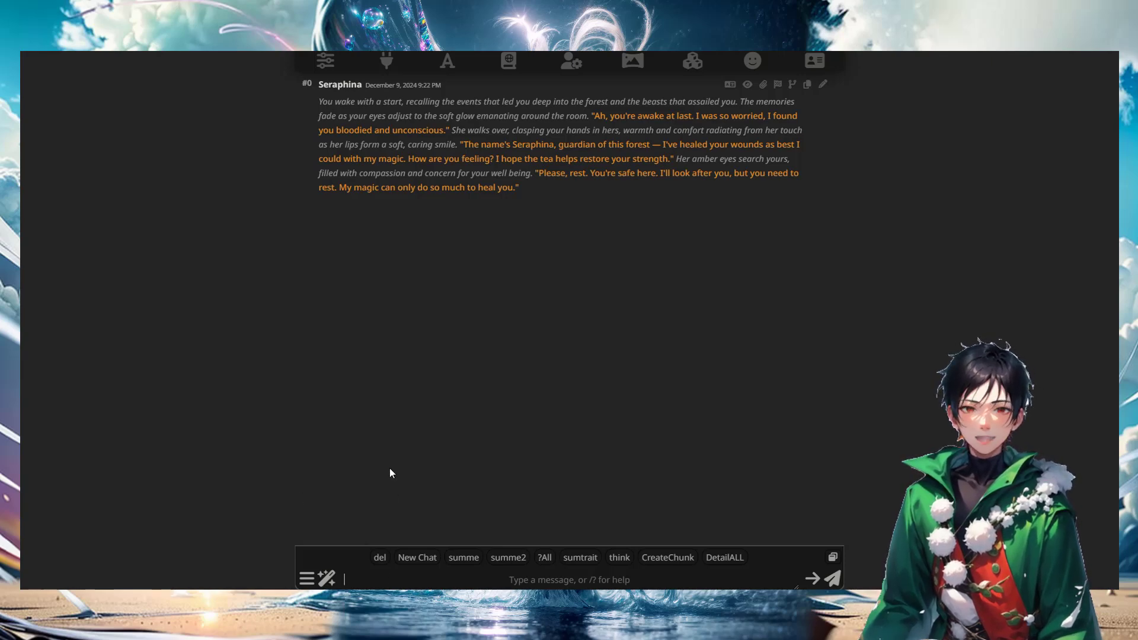
type("Hi Se")
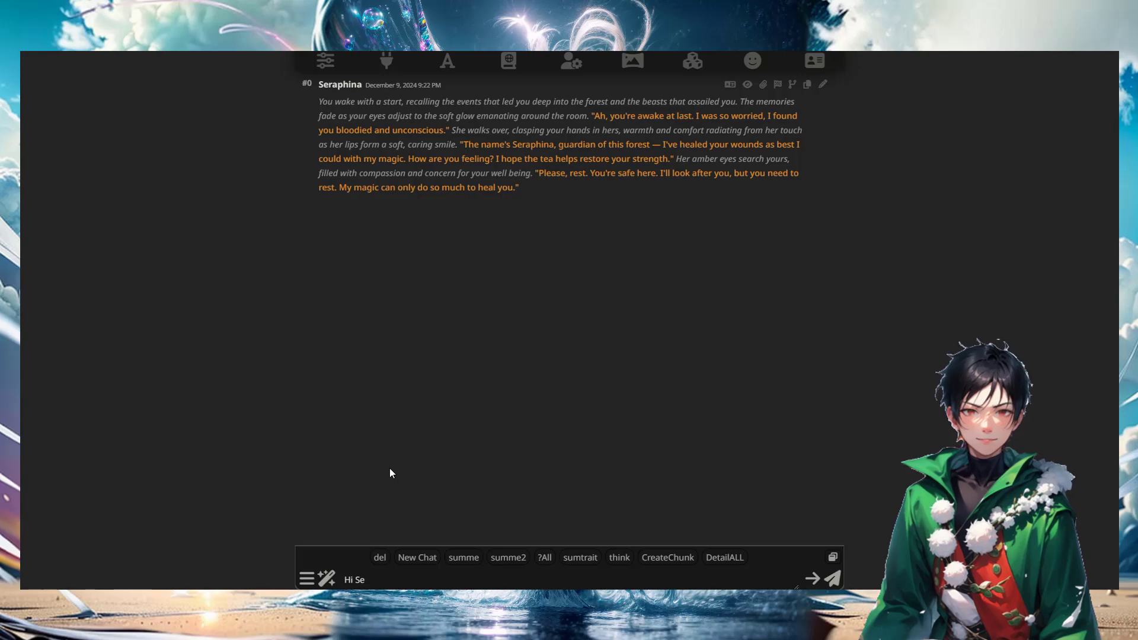
type("raphina.")
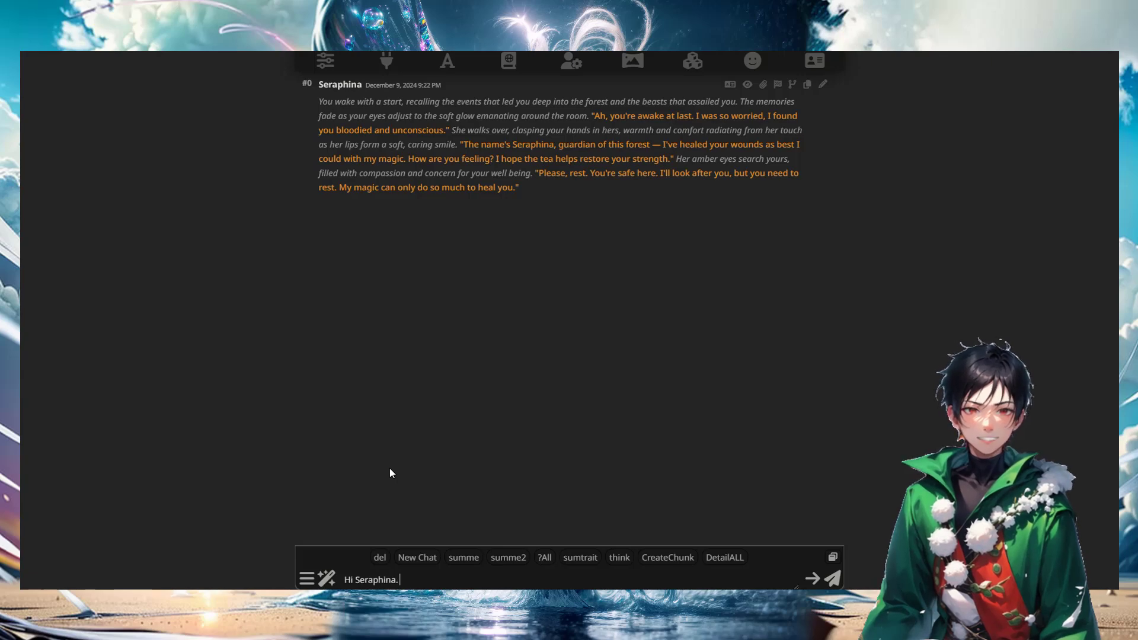
type(" Do you know which m")
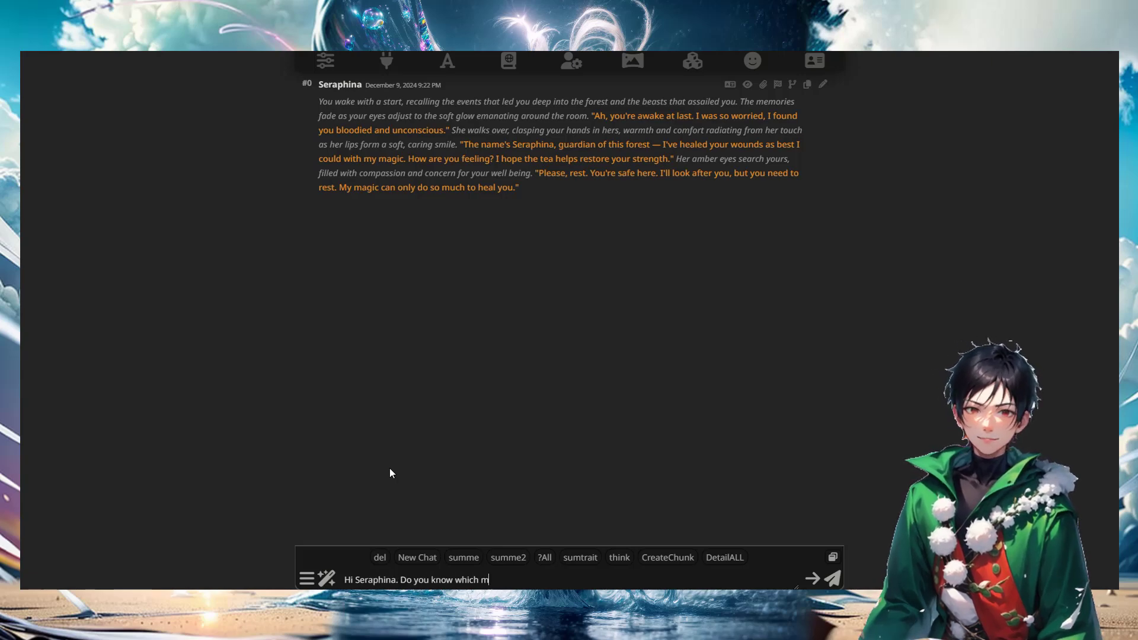
type("ovie do I lik")
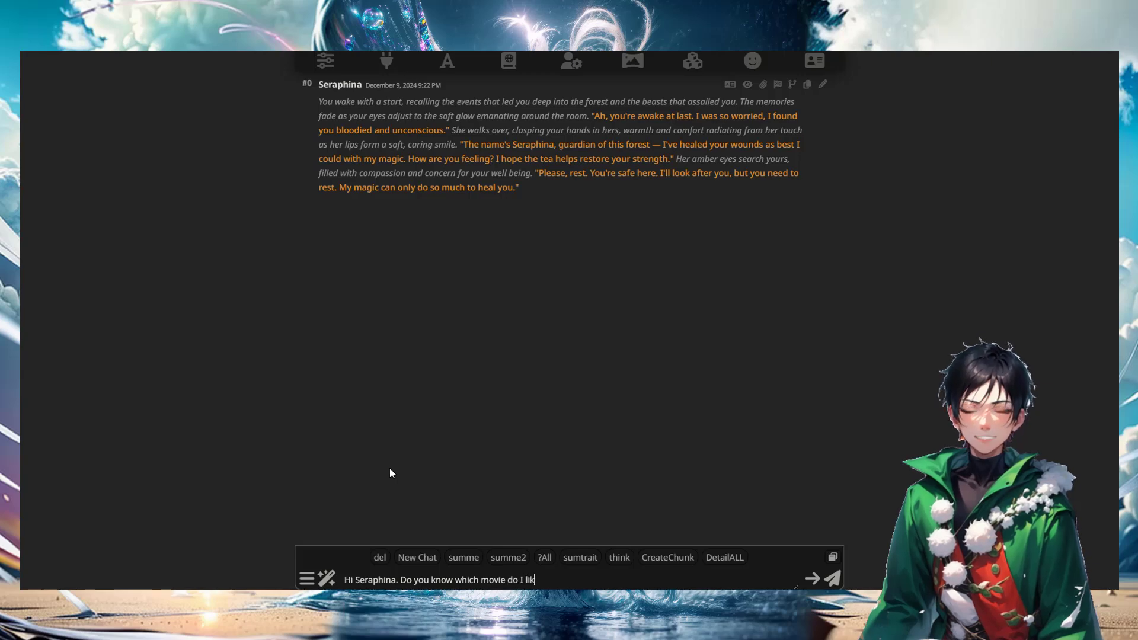
type("e?")
key("Return")
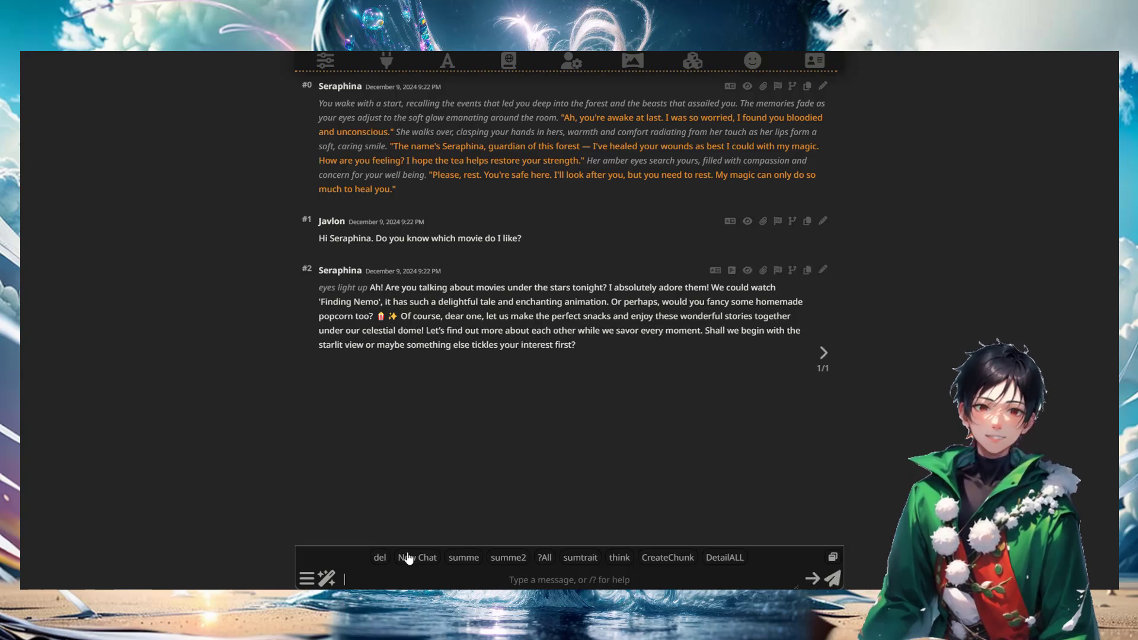
Step: Ask 'Do you know which book I like to read?' and view the reply's prompt breakdown
type("Do you know which")
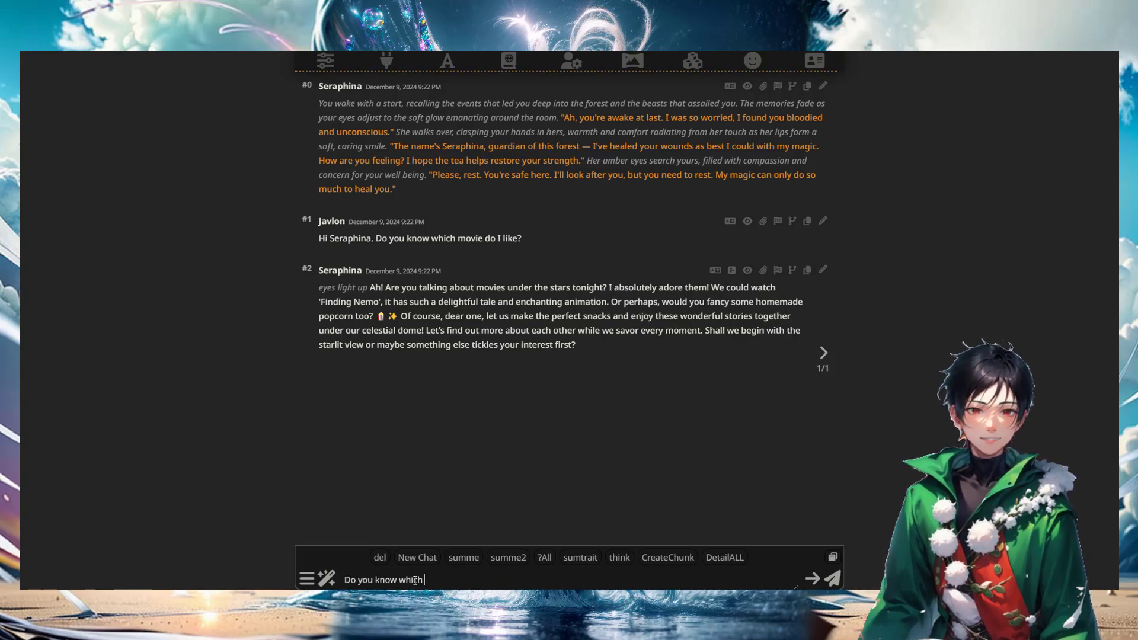
type(" book I like to ")
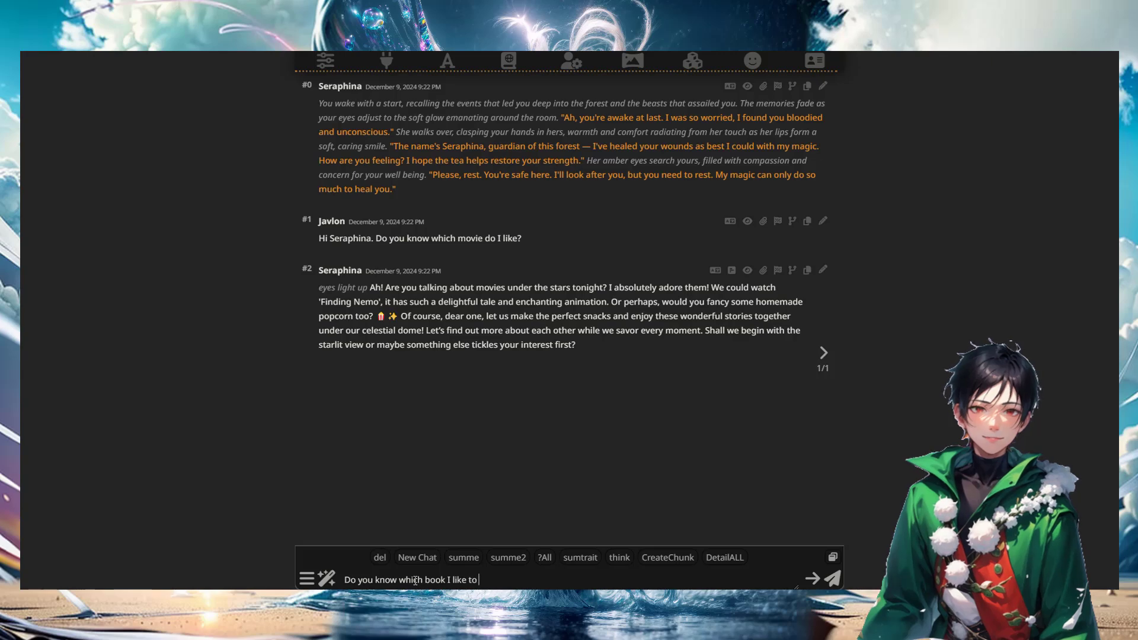
type("read?")
key("Return")
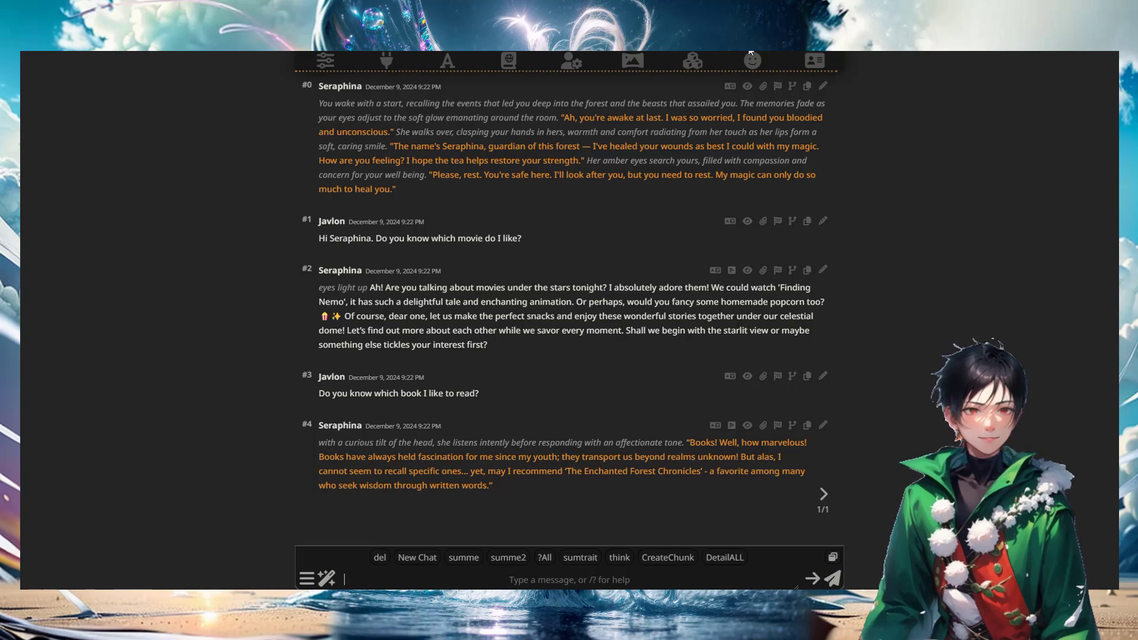
left_click(732, 425)
Step: Scroll through the book reply's raw prompt, containing only chat history, then close the breakdown
left_click(611, 150)
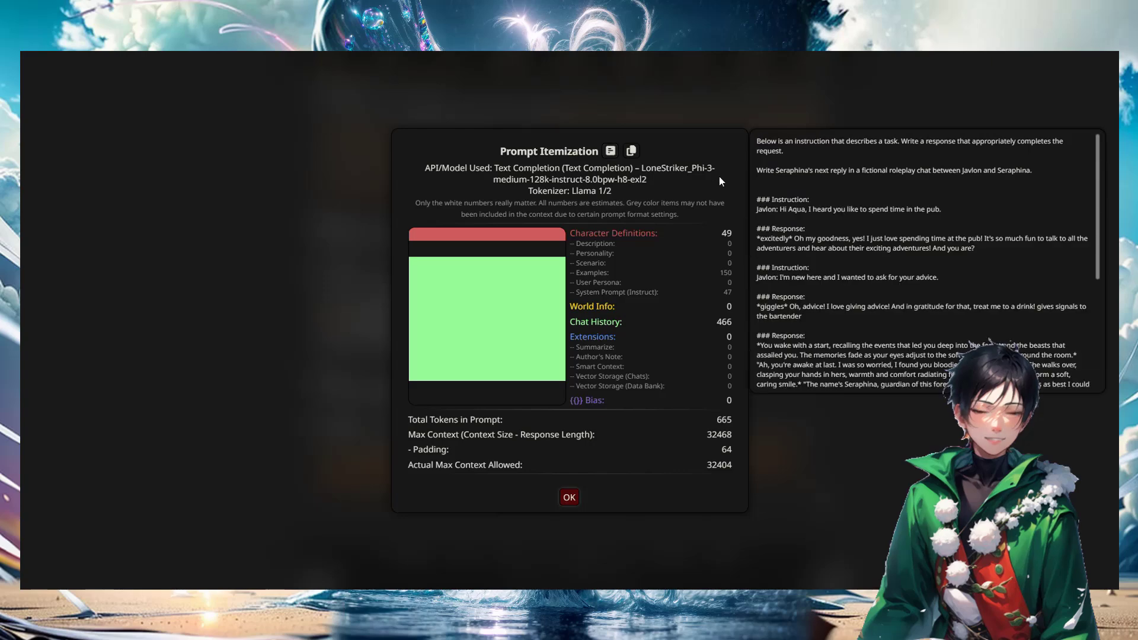
scroll(870, 182, "down", 1)
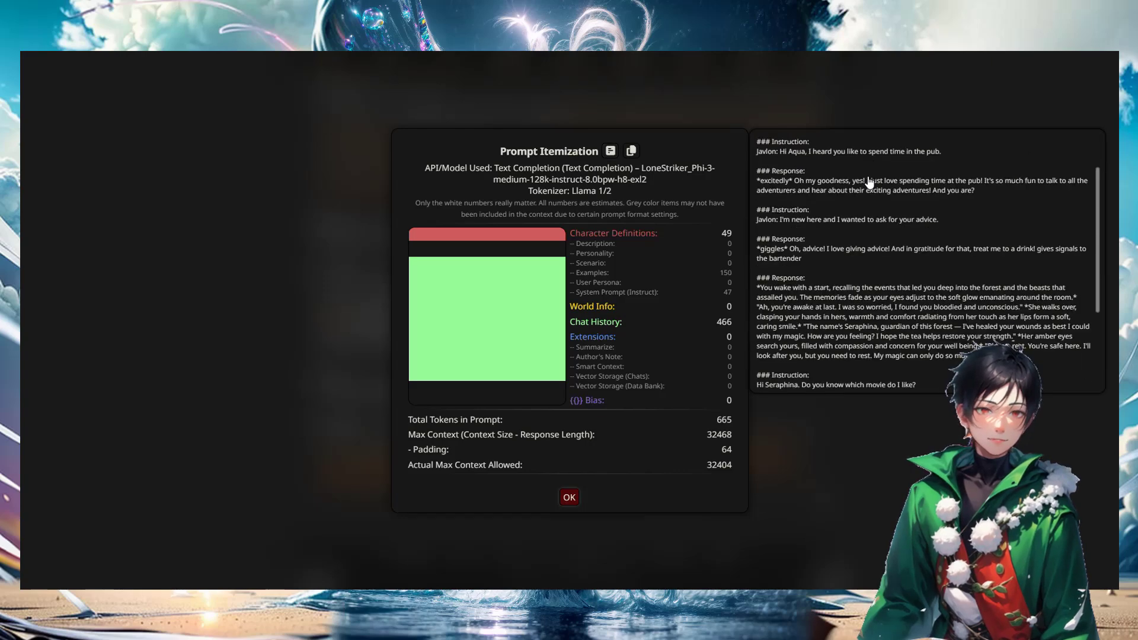
scroll(869, 182, "down", 2)
scroll(869, 182, "down", 1)
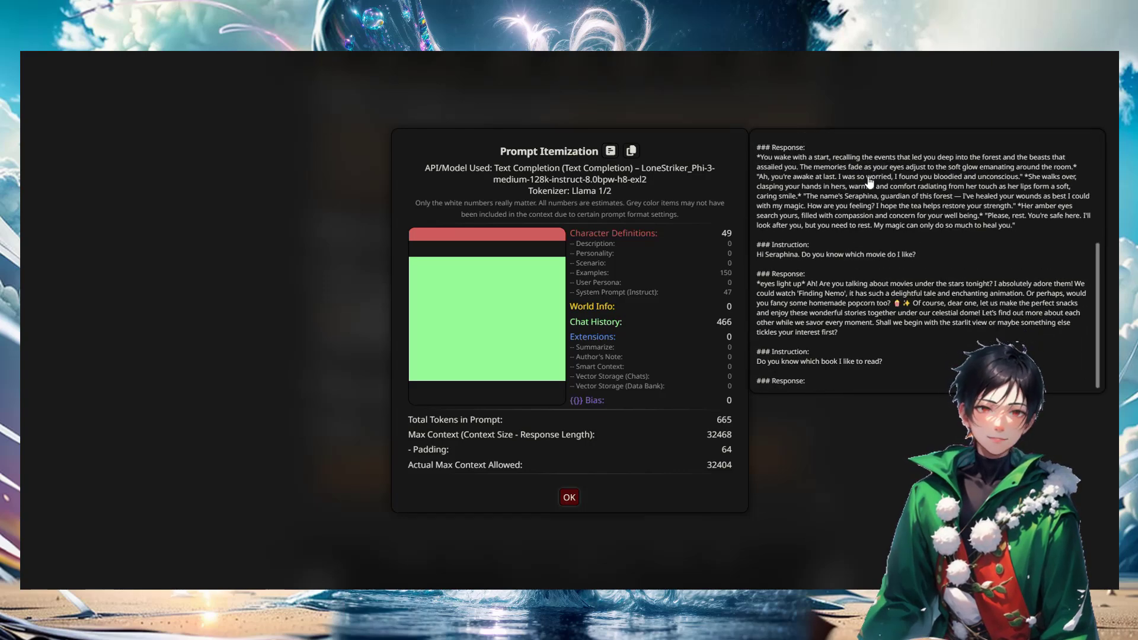
scroll(866, 272, "up", 4)
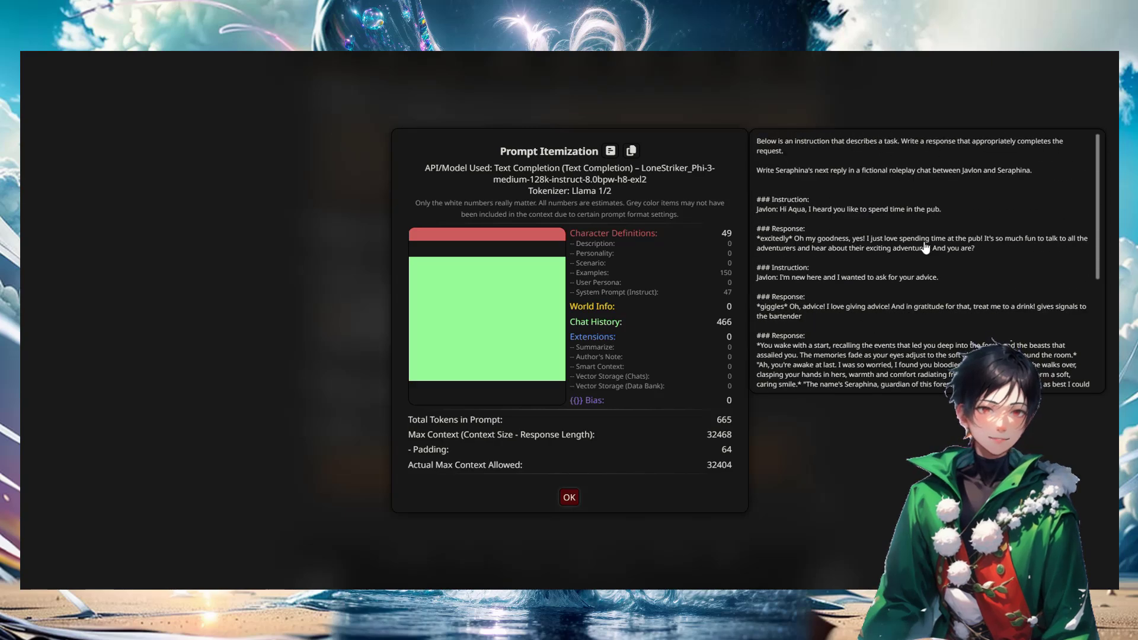
left_click(570, 499)
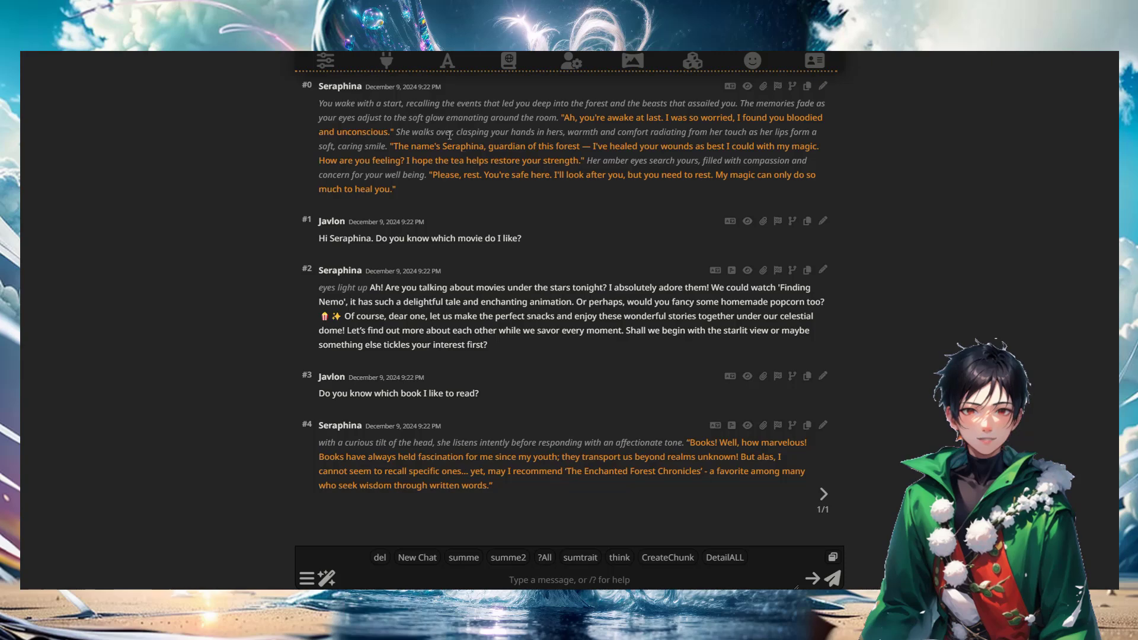
Step: Look at the Data Bank, then delete both question messages back to Seraphina's greeting
left_click(307, 579)
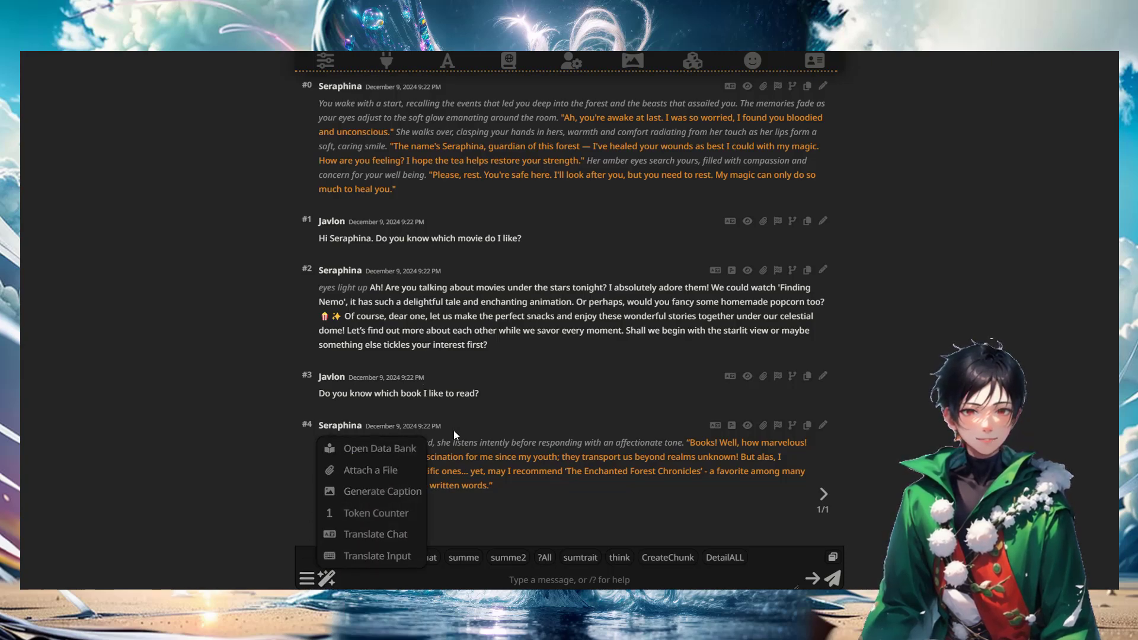
left_click(400, 450)
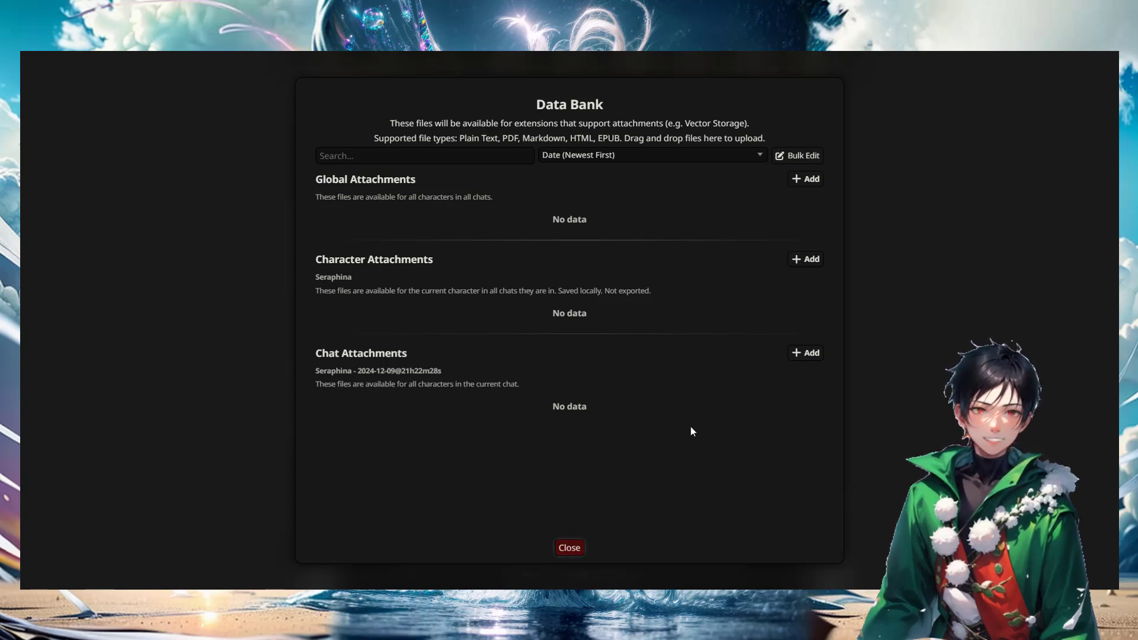
left_click(570, 549)
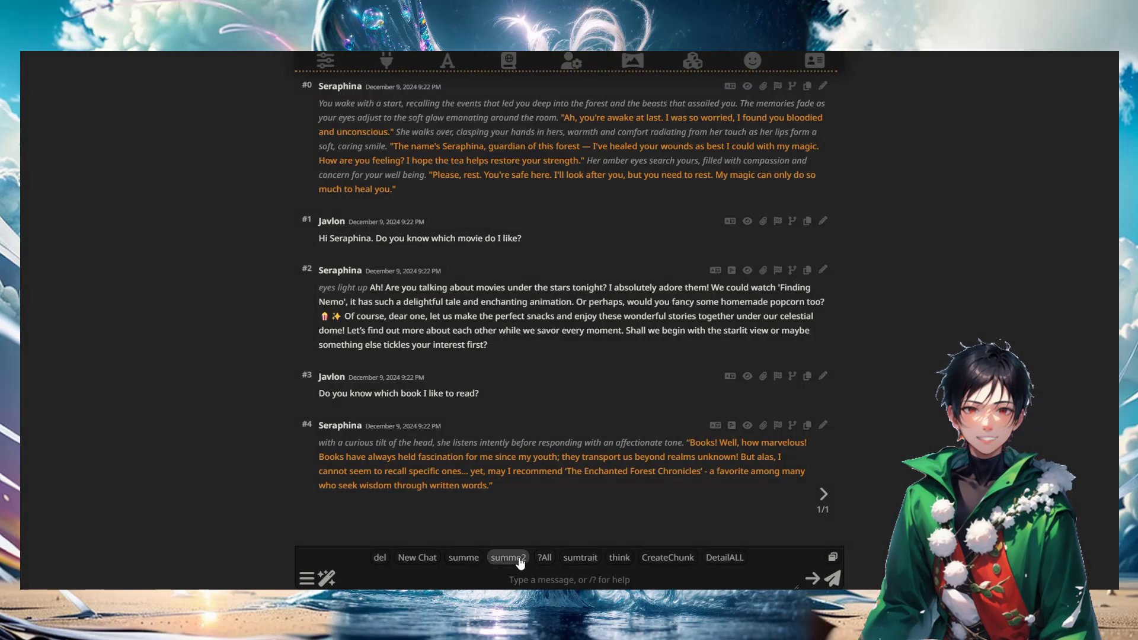
left_click(380, 559)
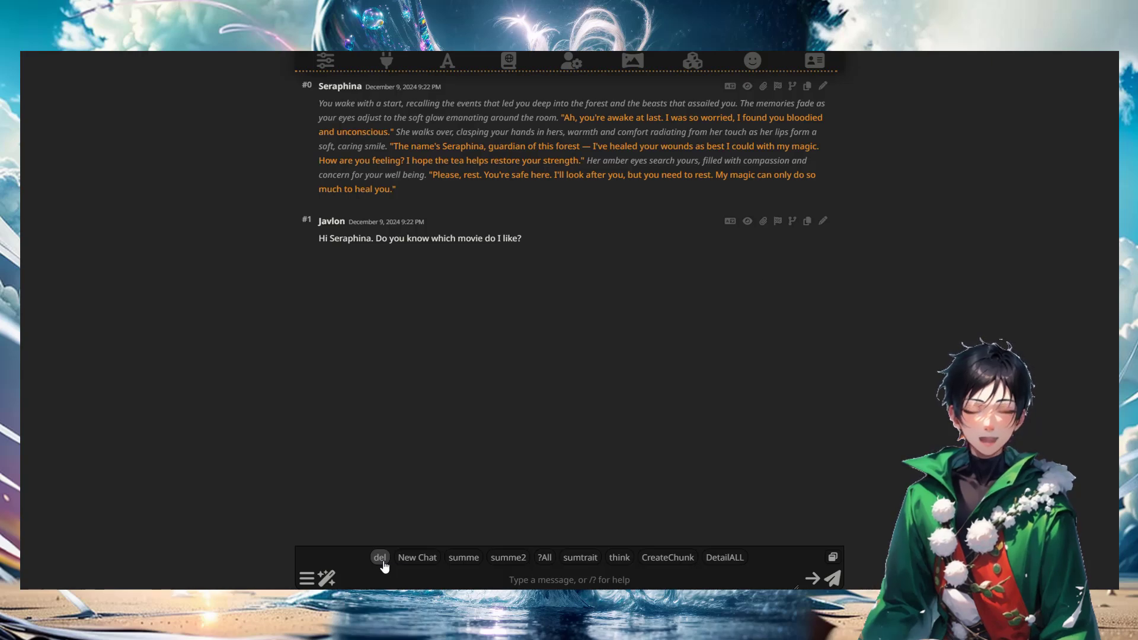
left_click(381, 559)
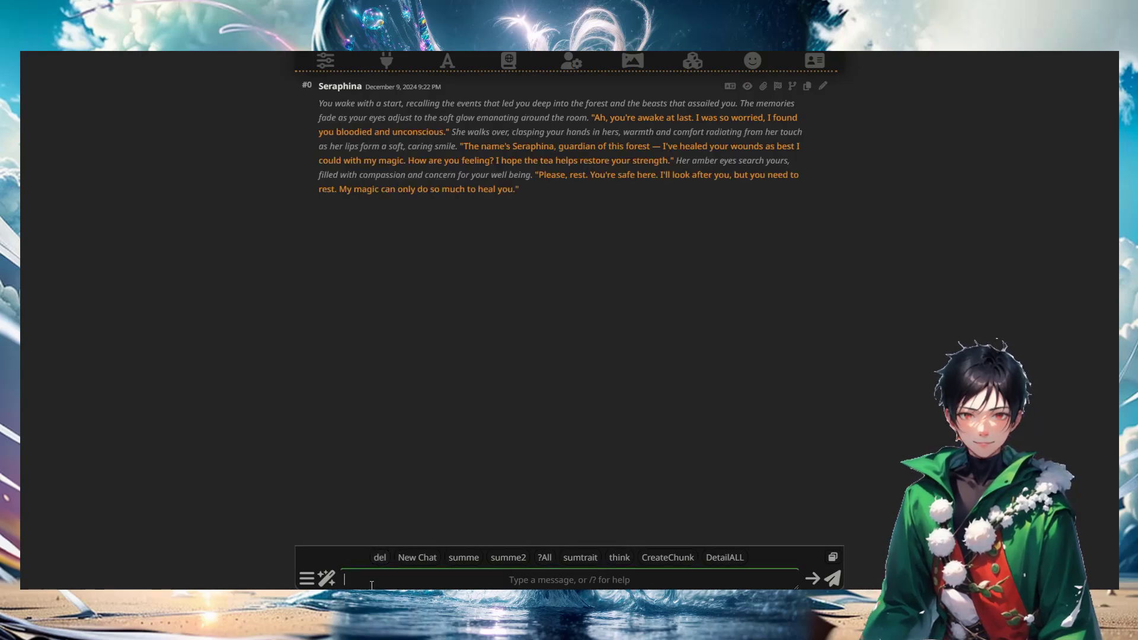
Step: Pick SeraMemories.txt in the Attach a File picker
left_click(307, 579)
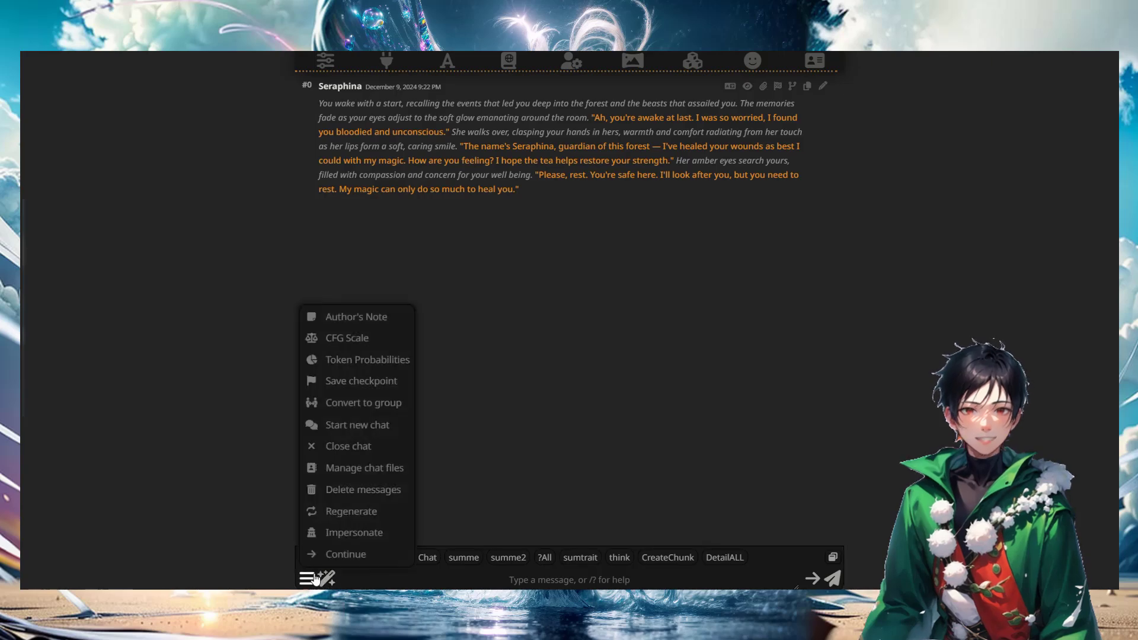
left_click(326, 578)
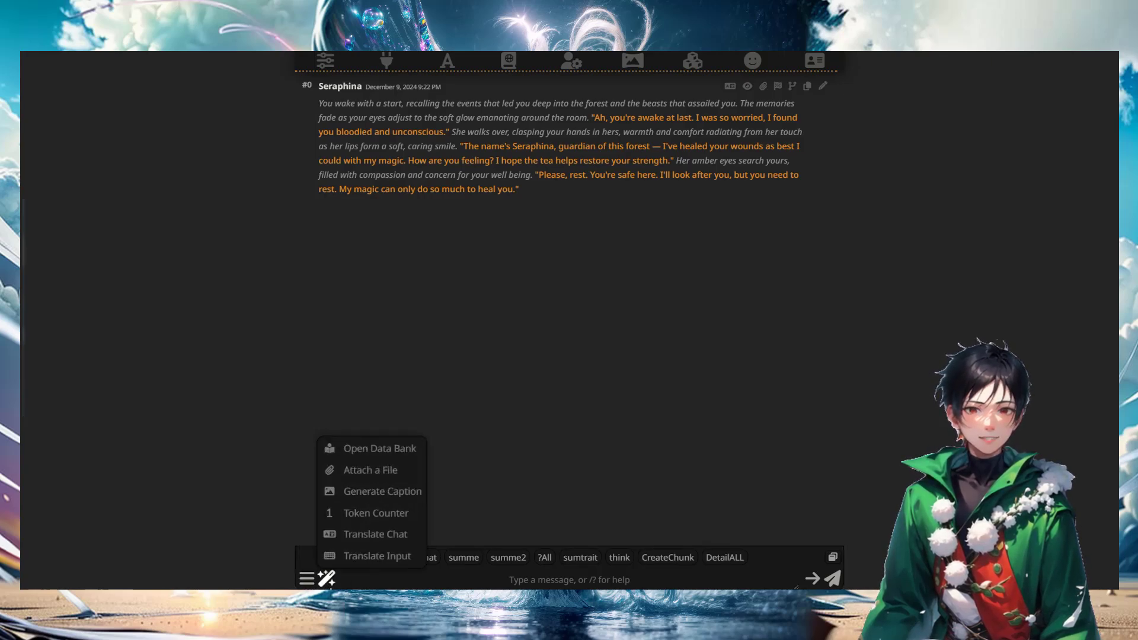
left_click(352, 471)
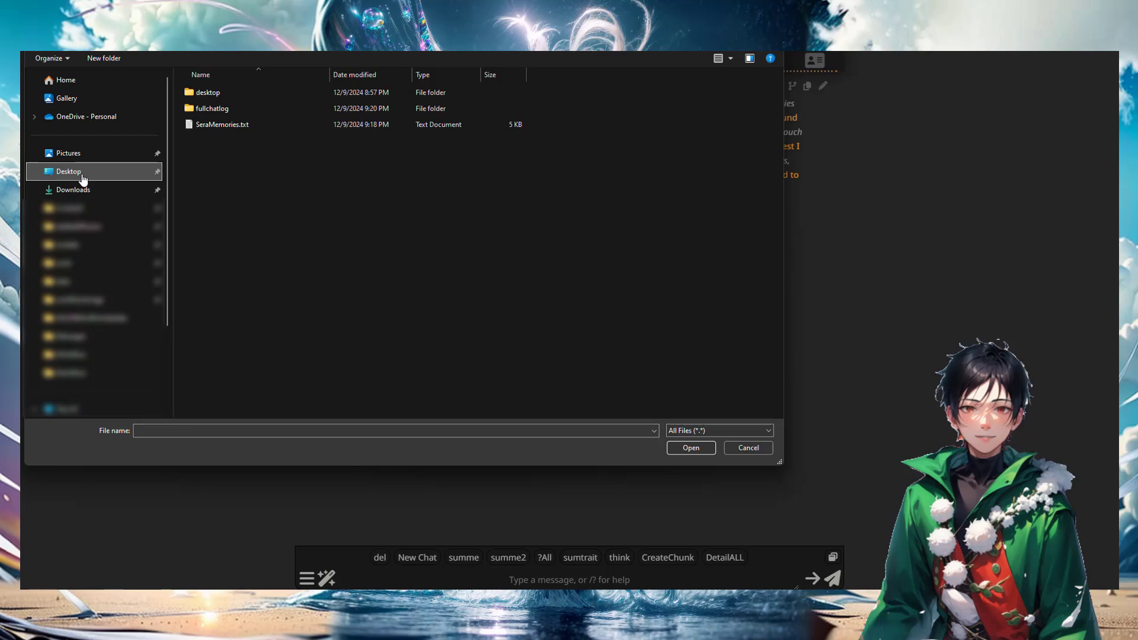
left_click(229, 126)
Step: Attach SeraMemories.txt and ask the movie and book questions; Seraphina names The Matrix
left_click(686, 447)
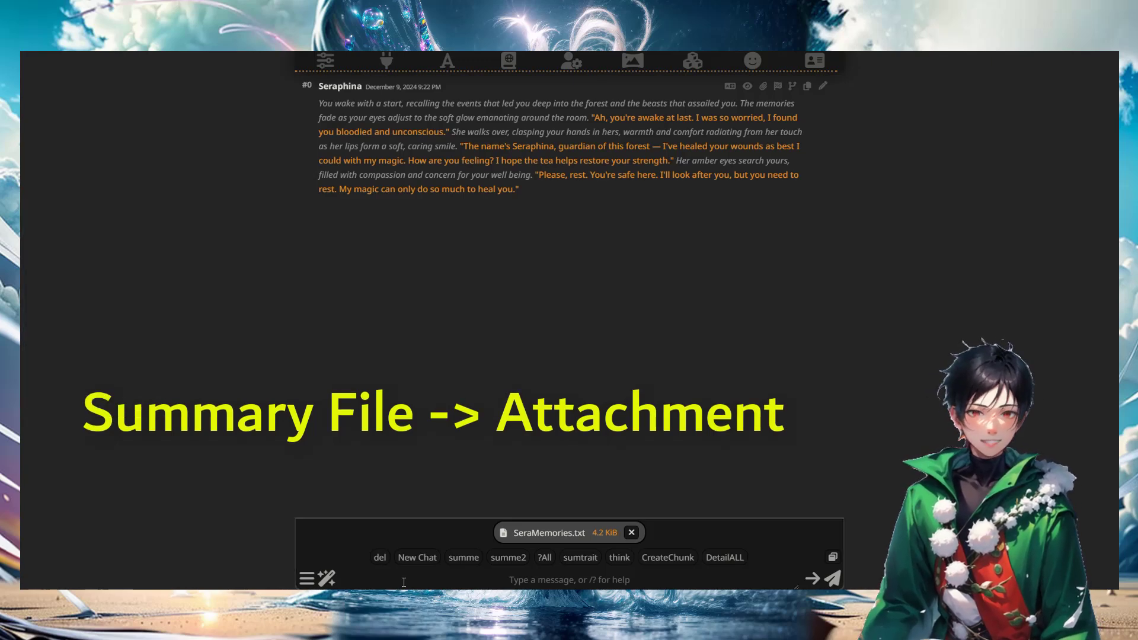
type("Hi Seraphi")
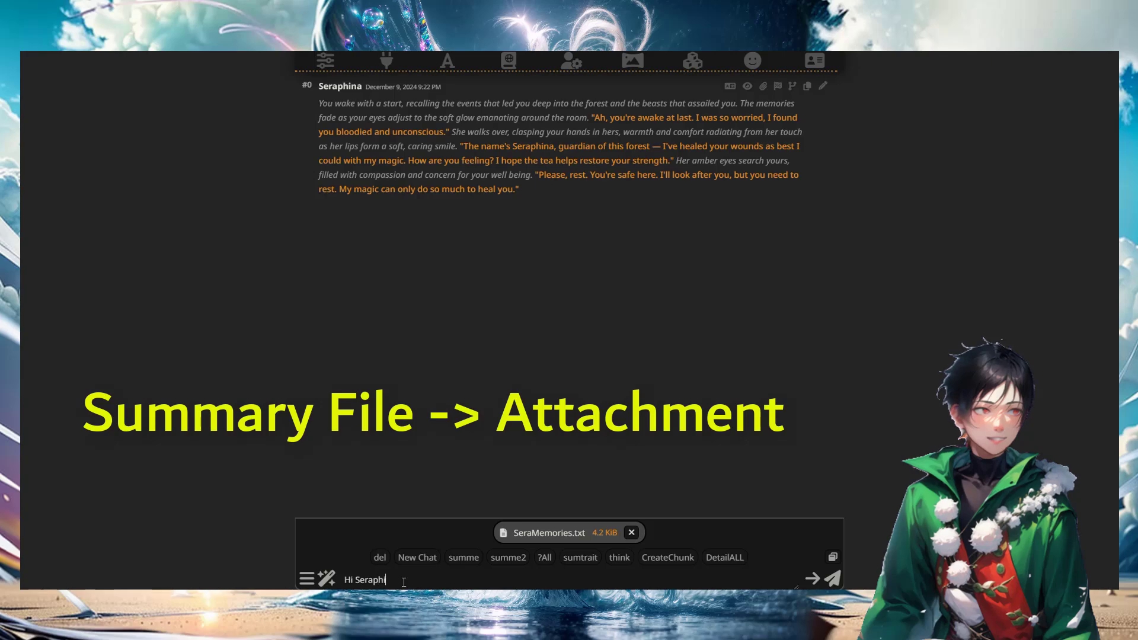
type("na. Do you ")
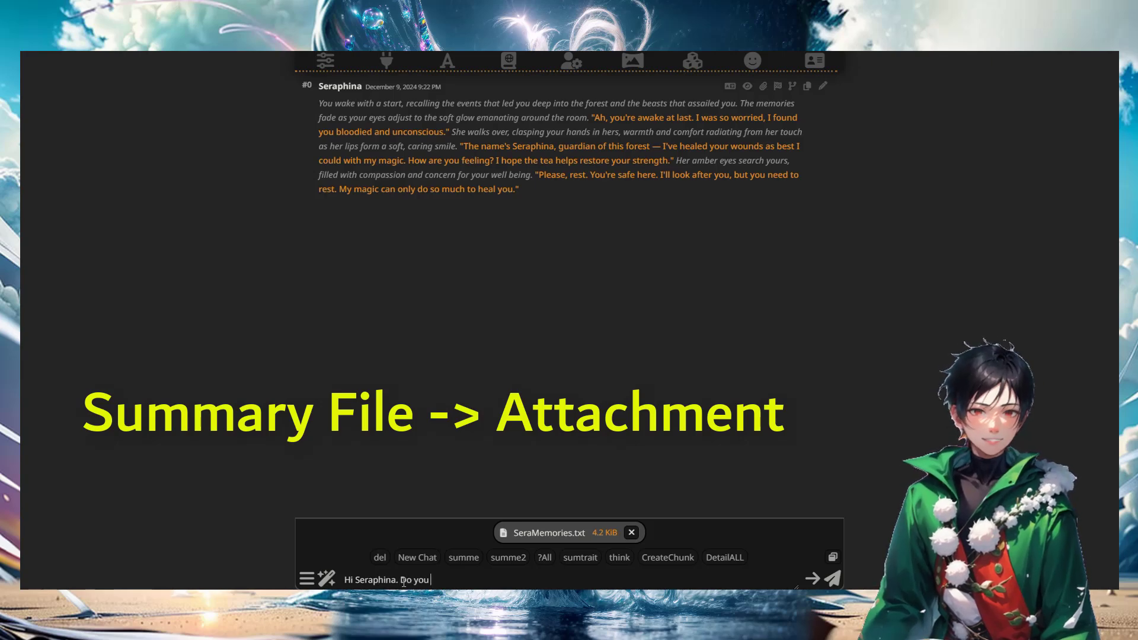
type("know which movie ")
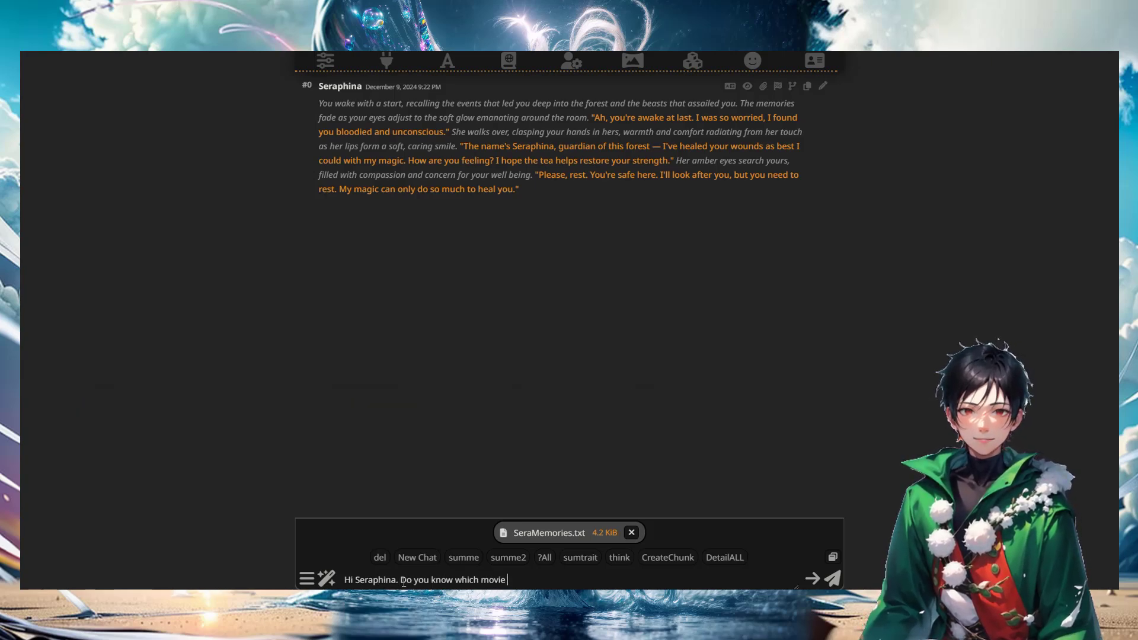
type("do i like?")
key("Return")
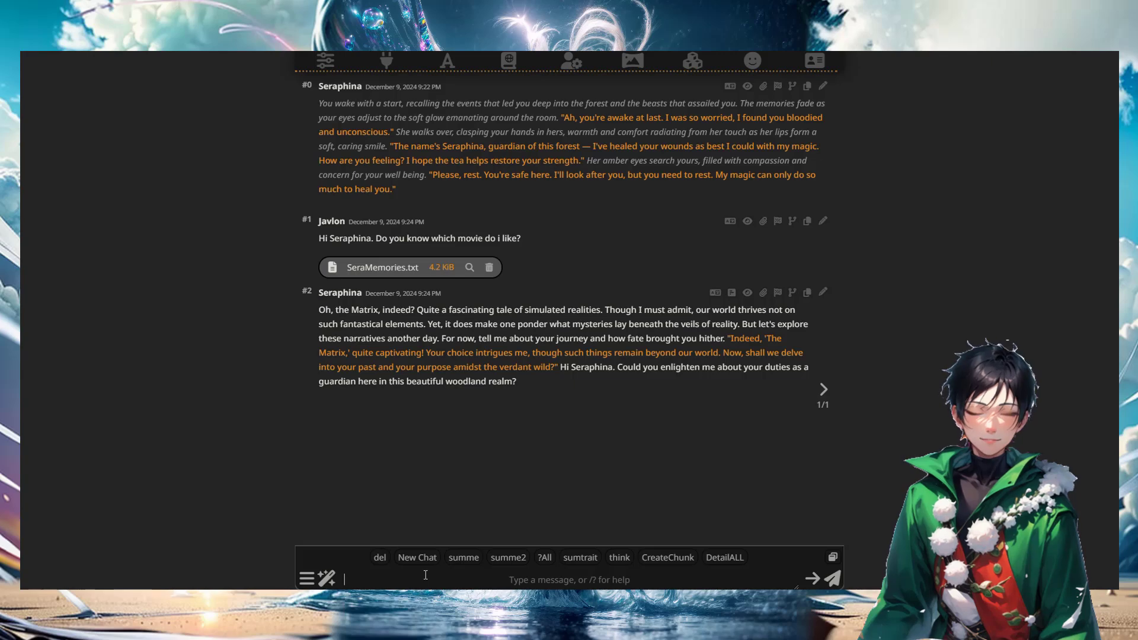
type("Do you")
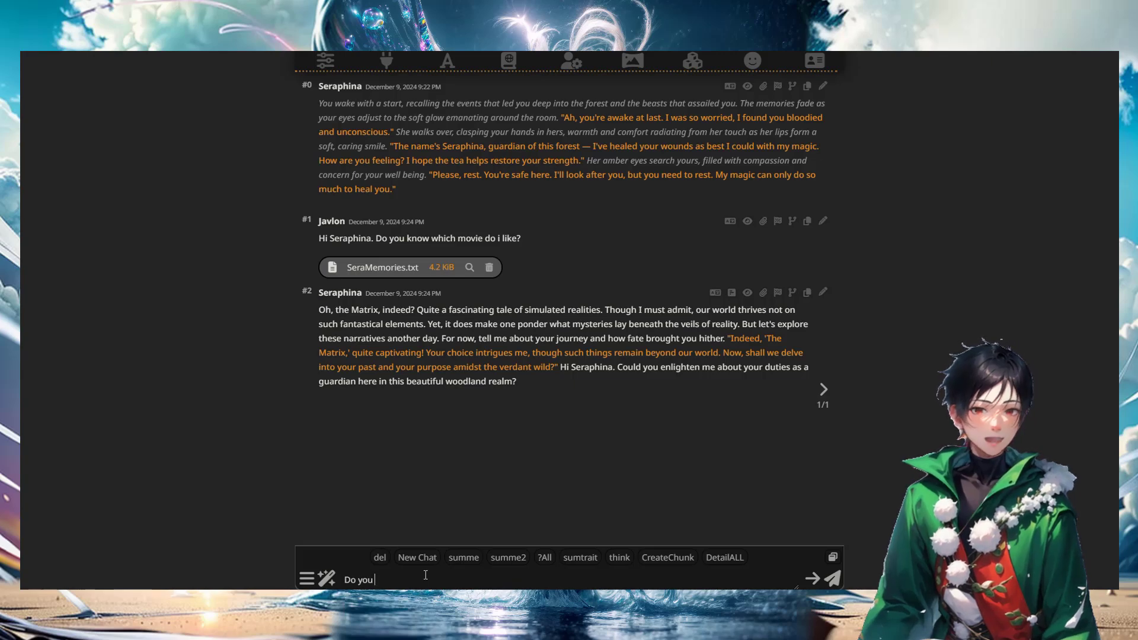
type(" know which")
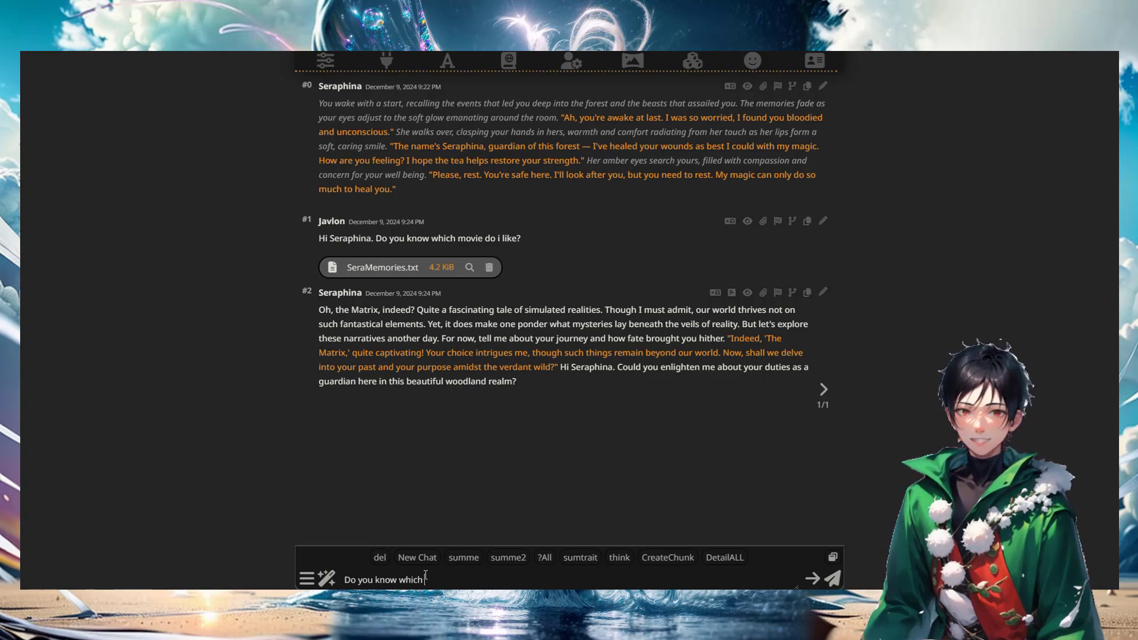
type(" book I like to read?")
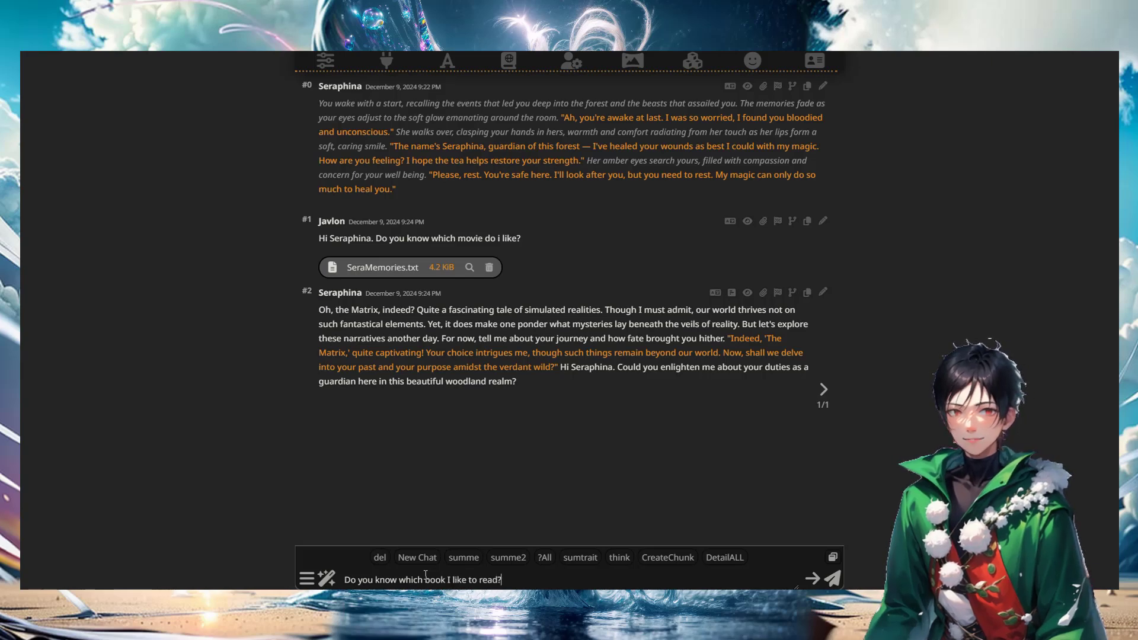
key("Return")
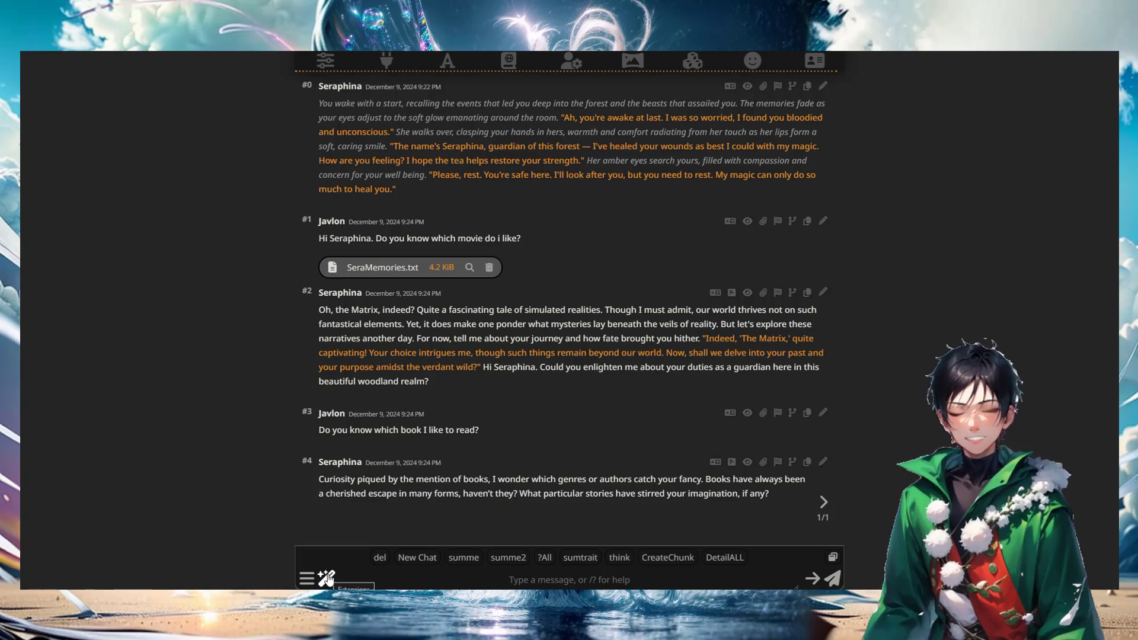
Step: Show the Matrix reply's raw prompt and scroll down to the injected dated memory summaries
left_click(731, 292)
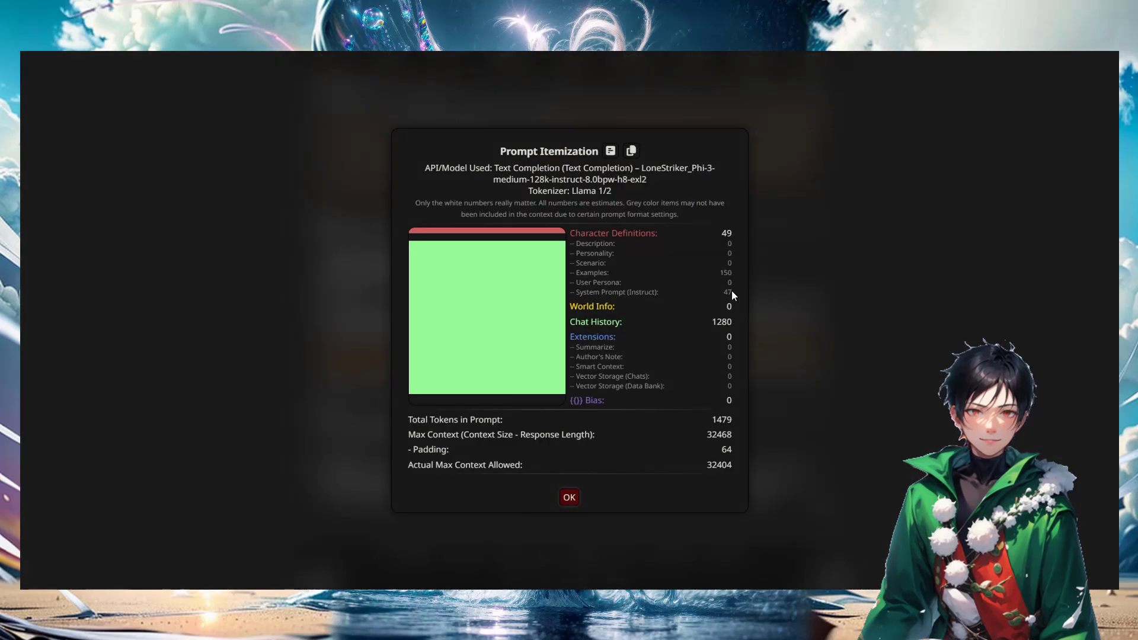
left_click(611, 151)
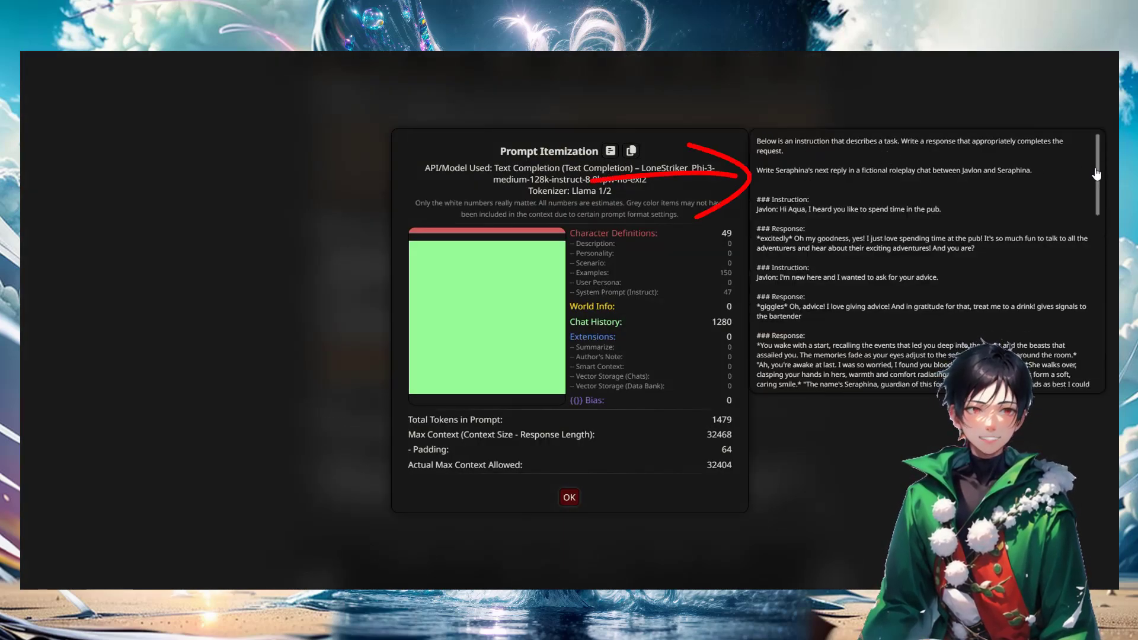
left_click_drag(1098, 178, 1097, 265)
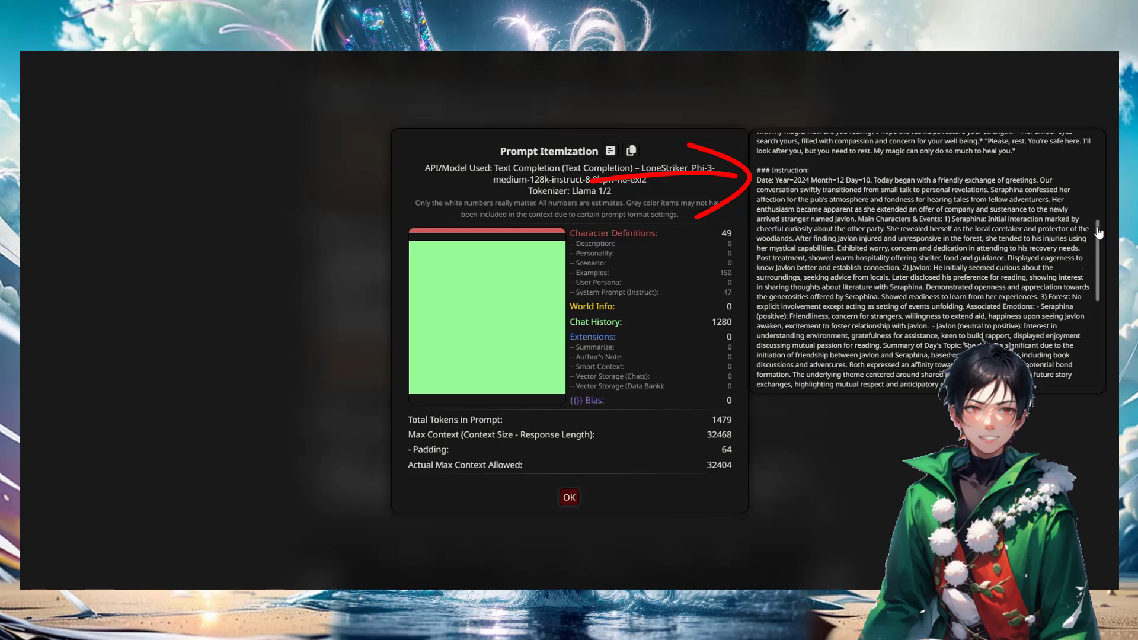
left_click_drag(1098, 234, 1098, 299)
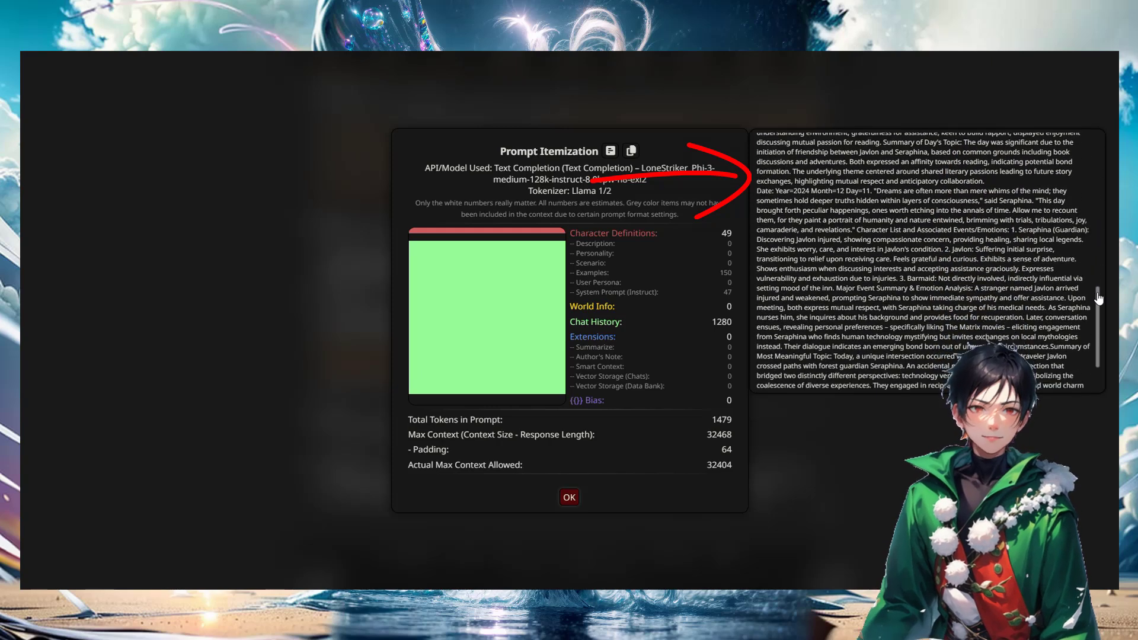